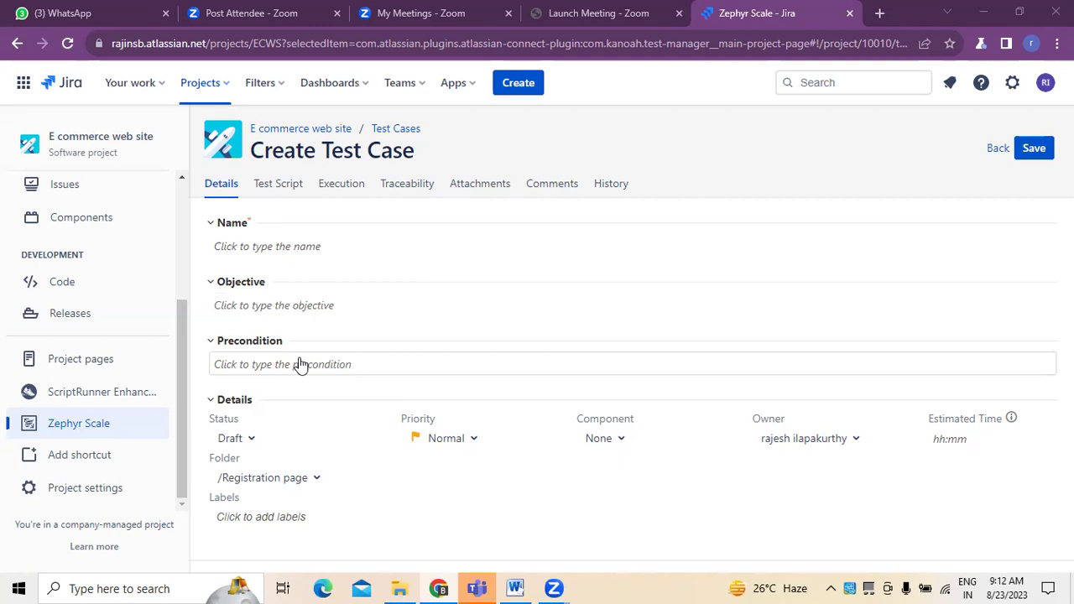
Step: Enter the test case name 'Login / Registration', correcting the 'Registartion' typo with spell-check
{"action": "left_click", "coordinate": [265, 246]}
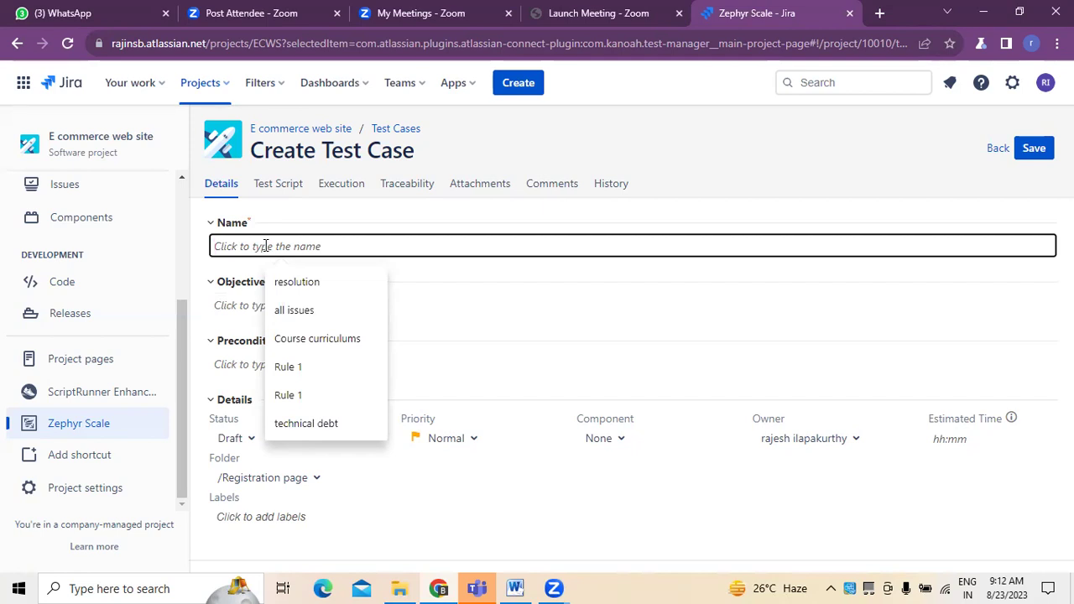
{"action": "type", "text": "Login / Registartion"}
{"action": "right_click", "coordinate": [285, 247]}
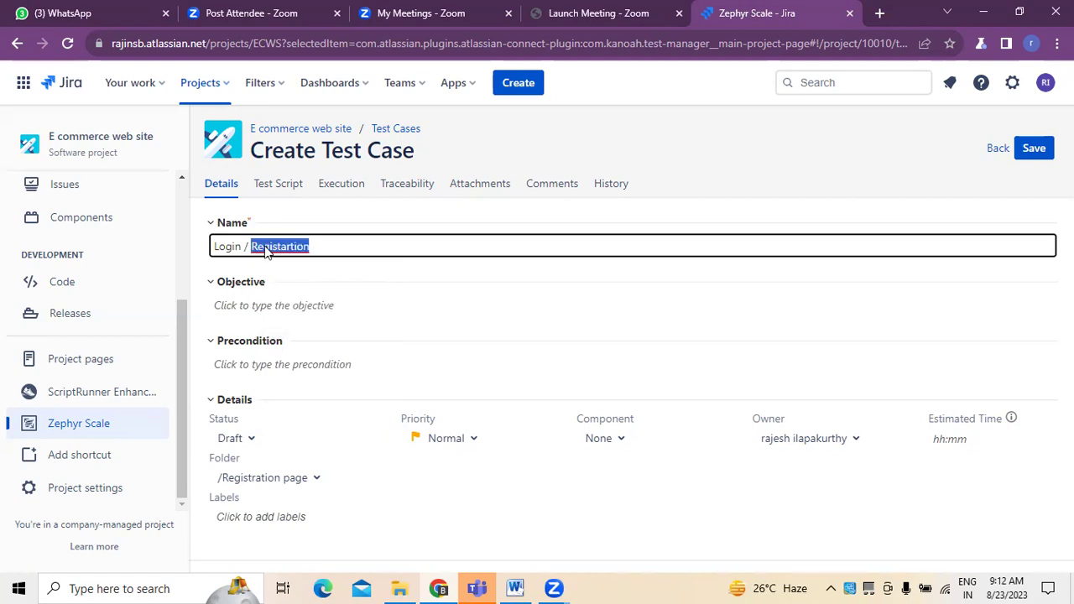
{"action": "left_click", "coordinate": [322, 256]}
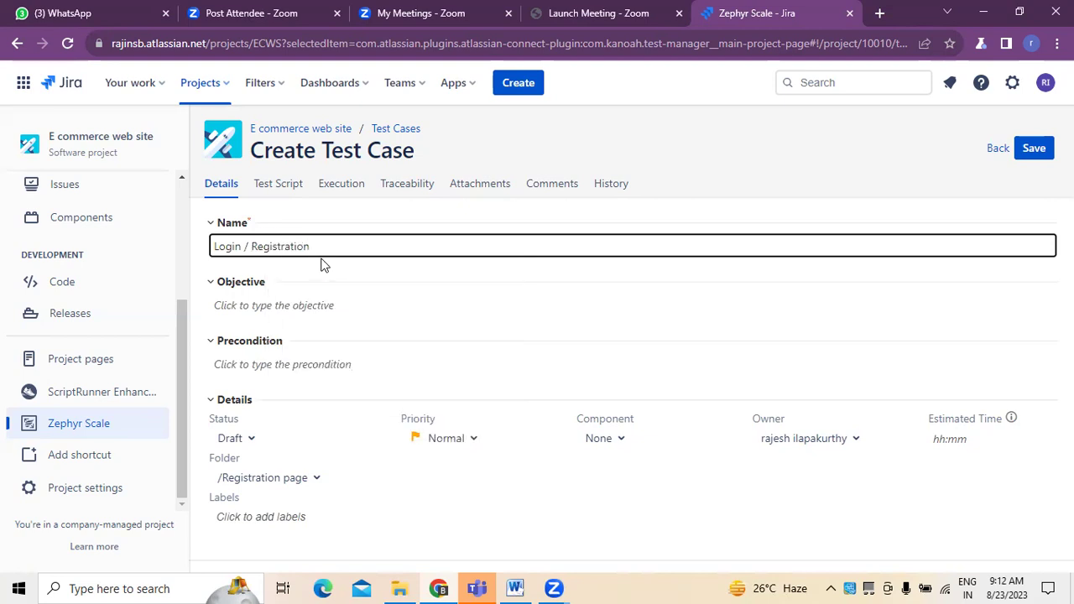
{"action": "left_click", "coordinate": [306, 310]}
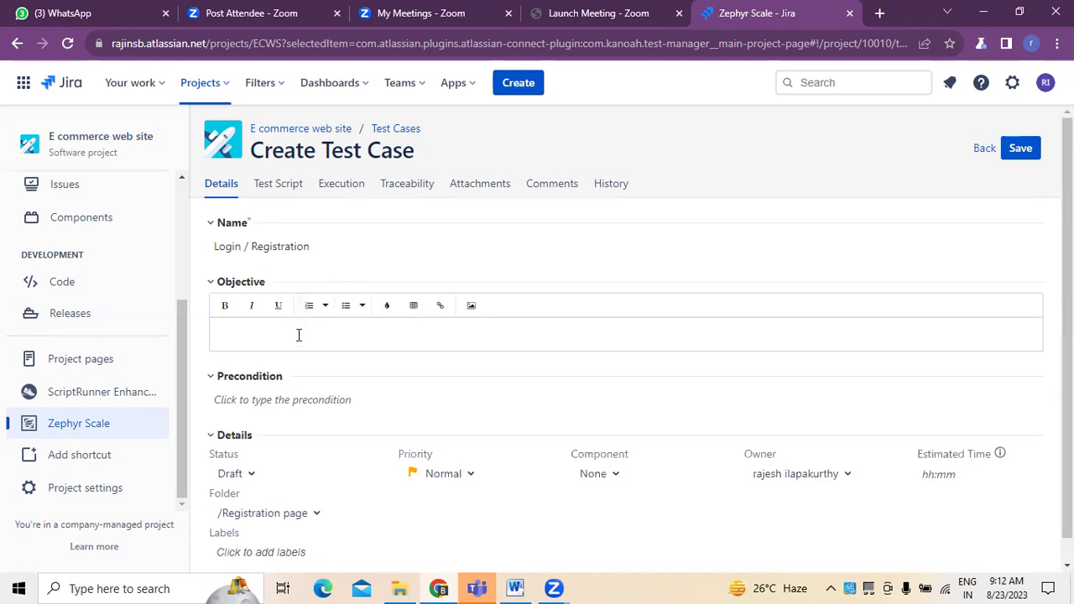
Step: Type the objective 'User has to Register / Log in to do shopping using this E commerce web site'
{"action": "type", "text": "User has to Regi"}
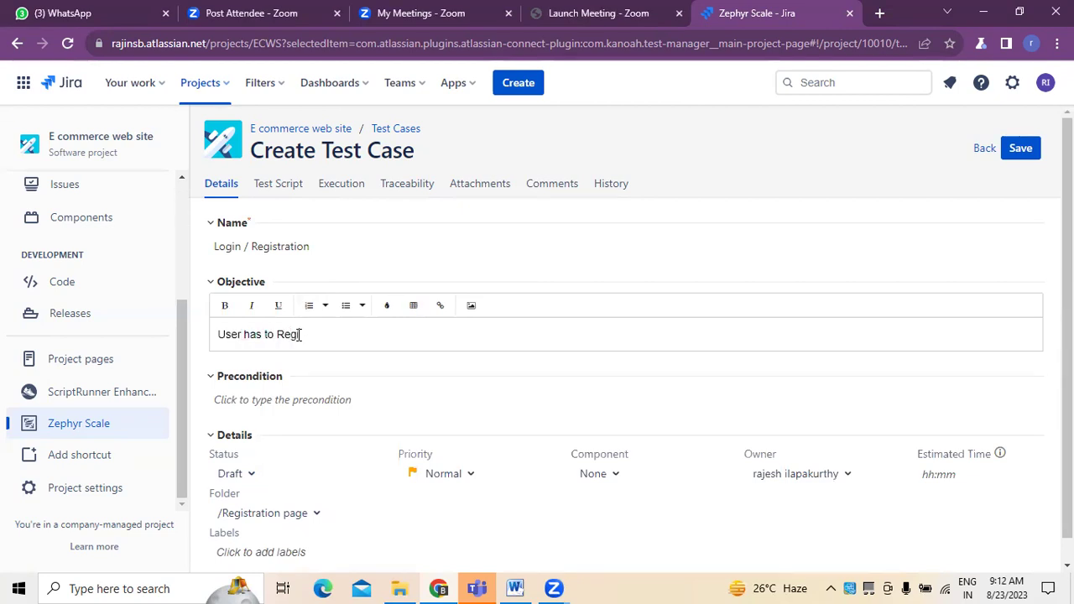
{"action": "type", "text": "ster / Login"}
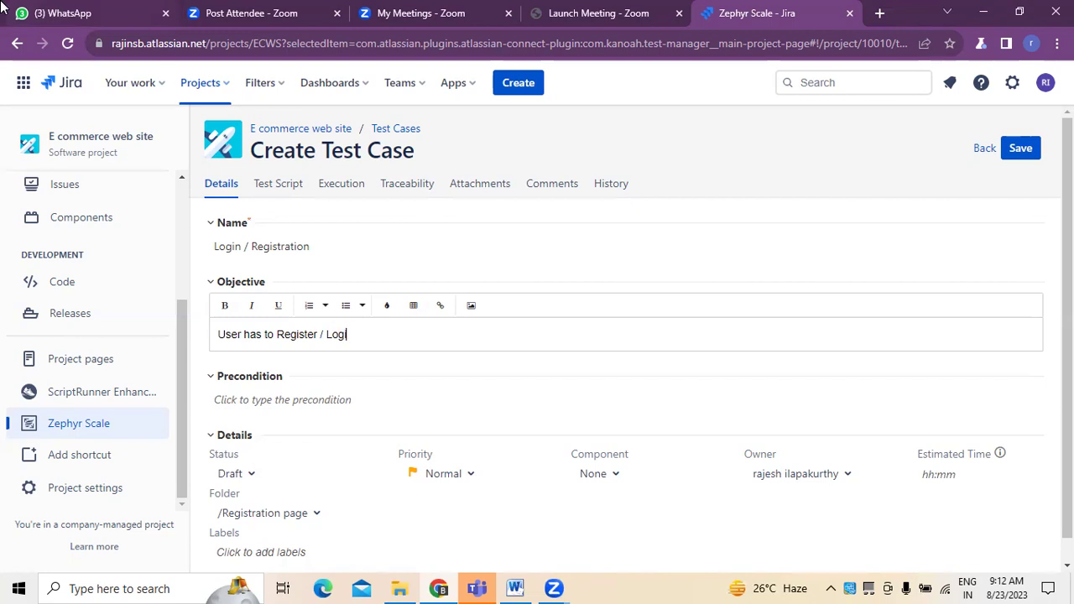
{"action": "key", "text": "BackSpace"}
{"action": "key", "text": "BackSpace"}
{"action": "key", "text": "BackSpace"}
{"action": "type", "text": "in to do shopping "}
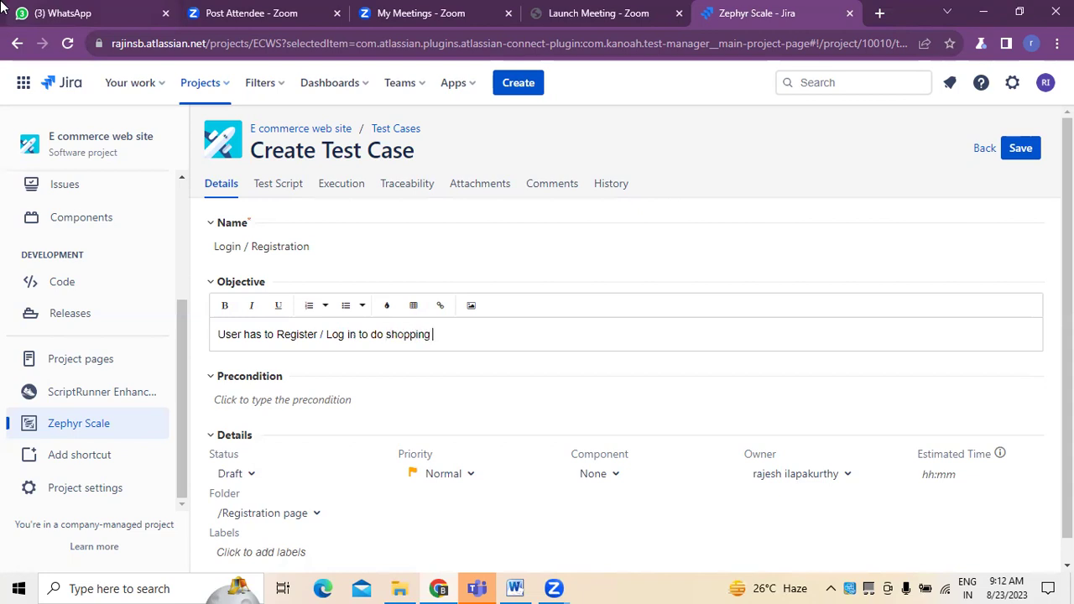
{"action": "type", "text": "using this e"}
{"action": "key", "text": "BackSpace"}
{"action": "type", "text": "E comerce"}
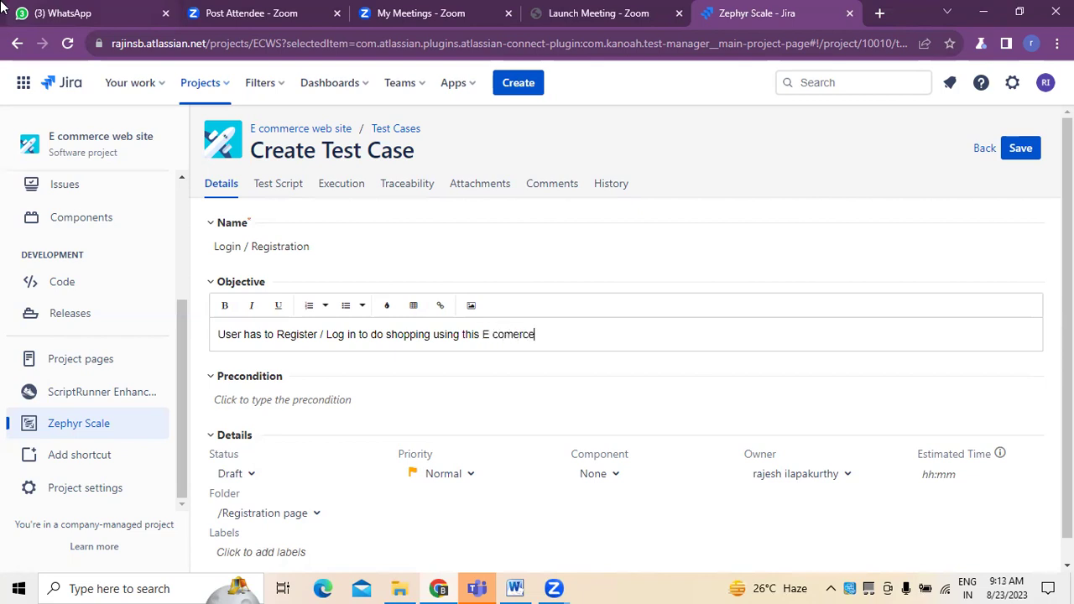
{"action": "key", "text": "BackSpace"}
{"action": "key", "text": "BackSpace"}
{"action": "key", "text": "BackSpace"}
{"action": "key", "text": "BackSpace"}
{"action": "key", "text": "BackSpace"}
{"action": "type", "text": "merce web site"}
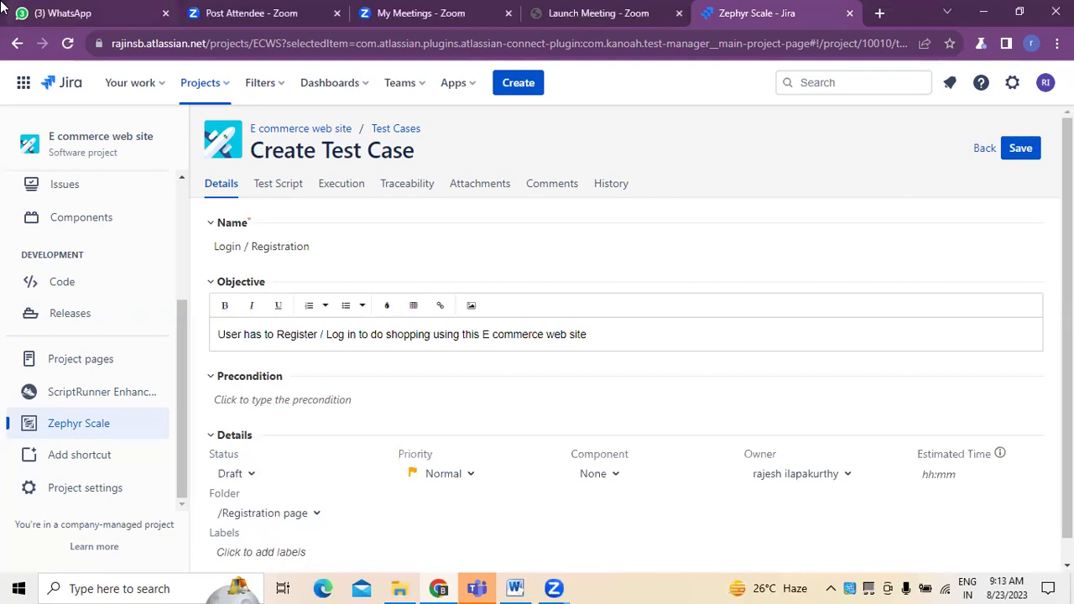
Step: Enter precondition 1) 'Test for valid User name and password'
{"action": "left_click", "coordinate": [348, 399]}
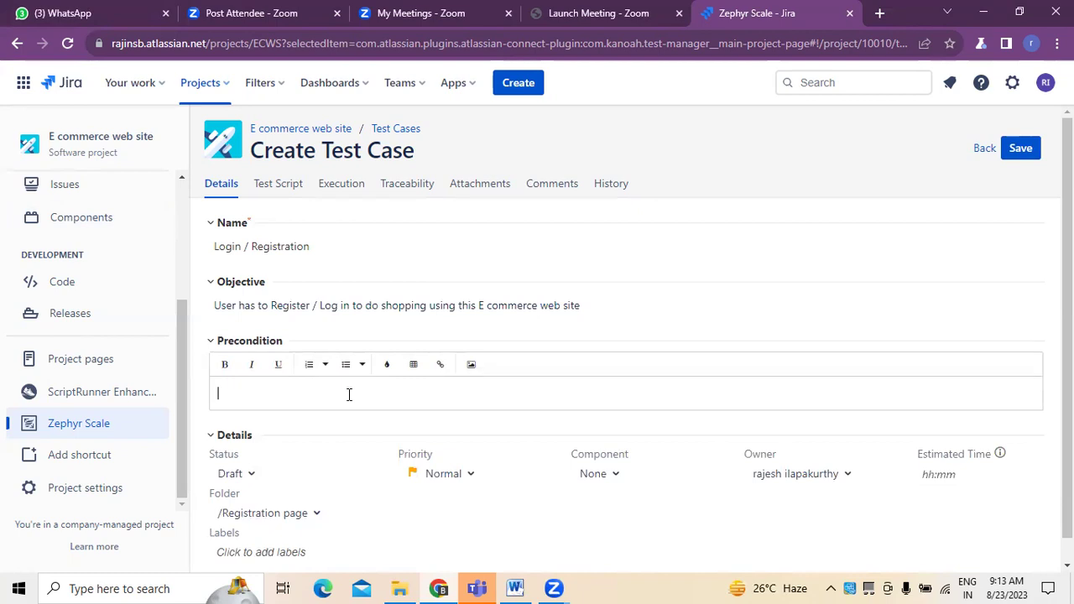
{"action": "type", "text": "10 Test"}
{"action": "key", "text": "BackSpace"}
{"action": "key", "text": "BackSpace"}
{"action": "key", "text": "BackSpace"}
{"action": "key", "text": "BackSpace"}
{"action": "key", "text": "BackSpace"}
{"action": "key", "text": "BackSpace"}
{"action": "type", "text": "1"}
{"action": "key", "text": "BackSpace"}
{"action": "type", "text": ") Test for valid User name"}
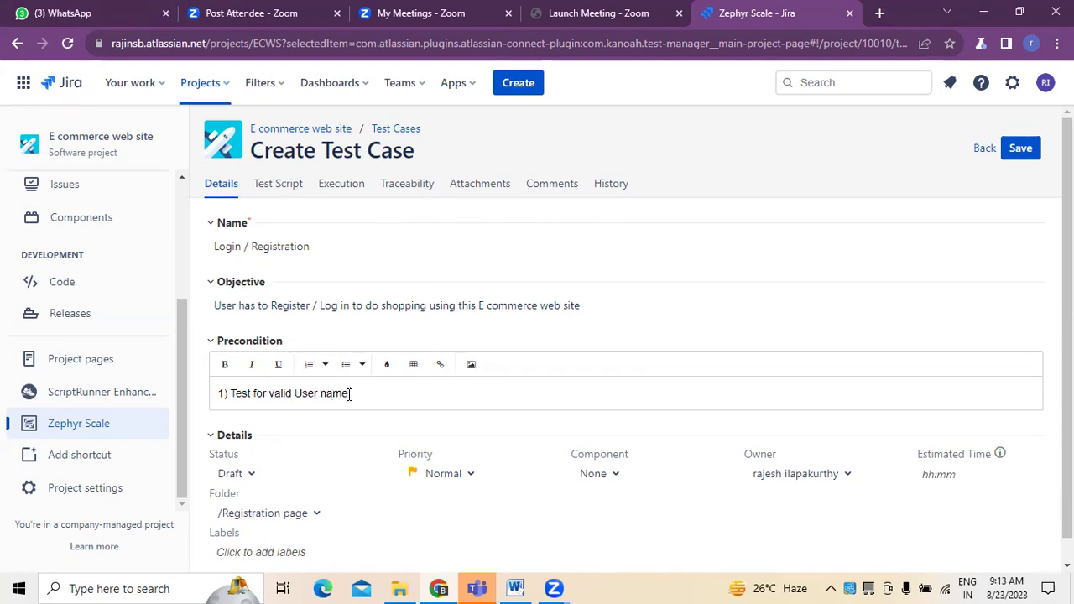
{"action": "type", "text": " and passswor"}
{"action": "key", "text": "BackSpace"}
{"action": "key", "text": "BackSpace"}
{"action": "key", "text": "BackSpace"}
{"action": "key", "text": "BackSpace"}
{"action": "type", "text": "word"}
Step: Add precondition 2) 'Test forgot Password and reset password functionality', correcting its misspellings
{"action": "key", "text": "Return"}
{"action": "type", "text": "2)"}
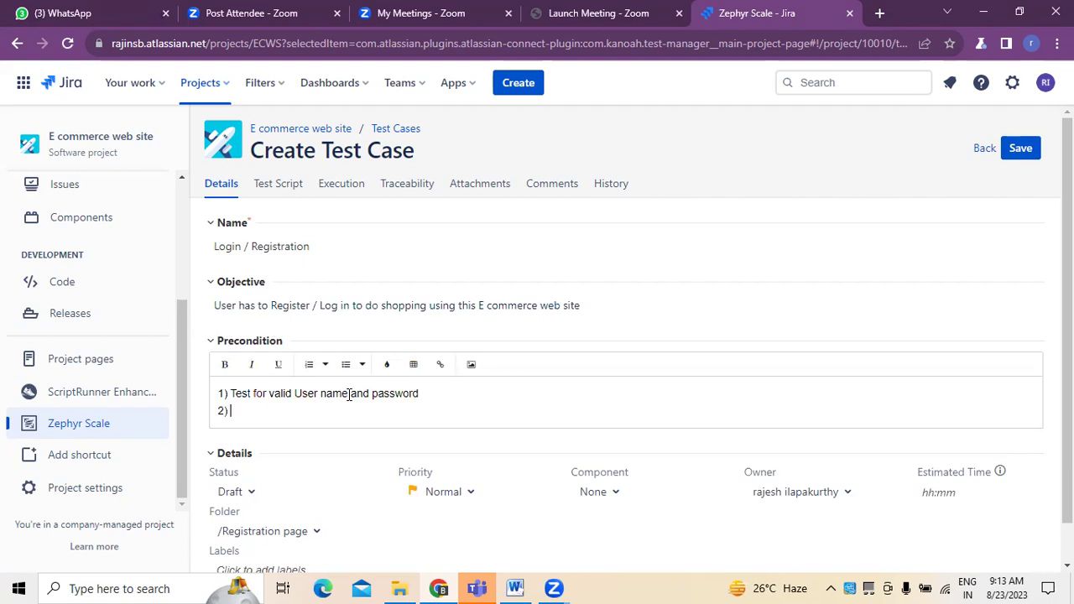
{"action": "type", "text": "Test forgot Passowrd"}
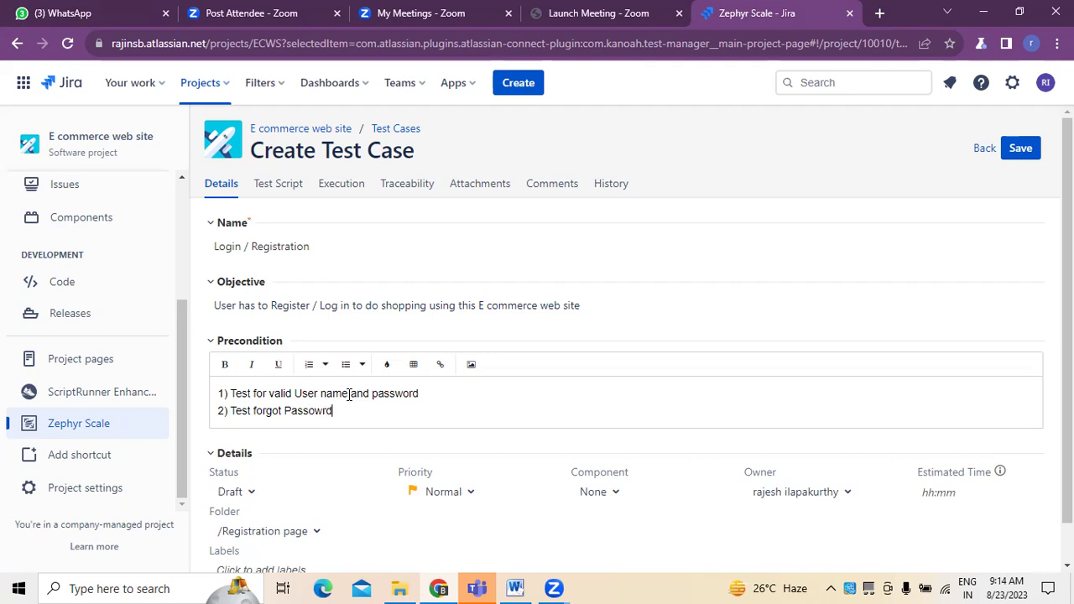
{"action": "key", "text": "BackSpace"}
{"action": "key", "text": "BackSpace"}
{"action": "key", "text": "BackSpace"}
{"action": "key", "text": "BackSpace"}
{"action": "type", "text": "w"}
{"action": "type", "text": "d and reset pass"}
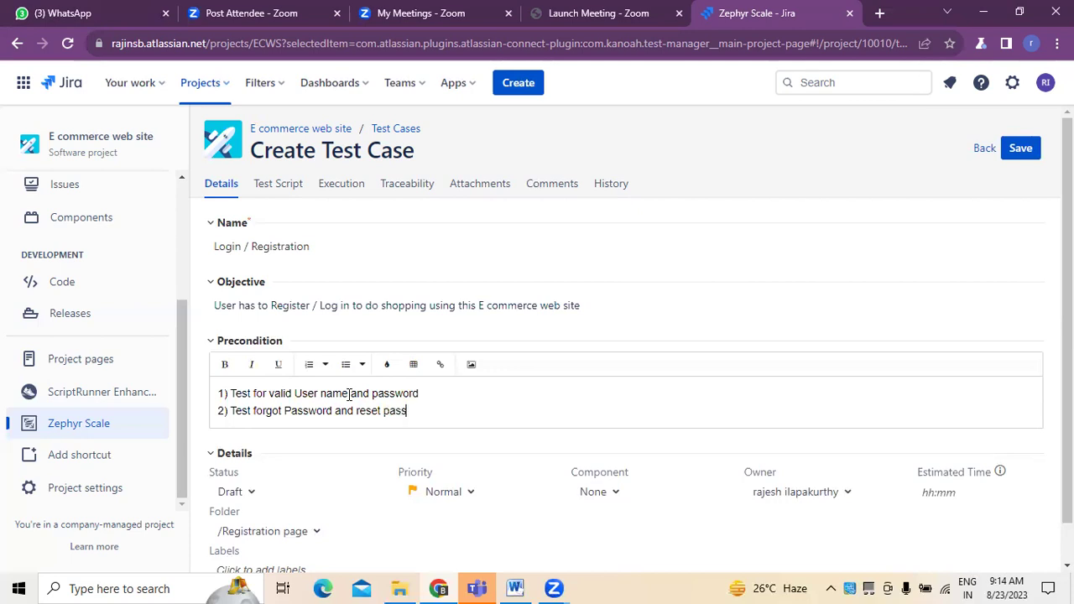
{"action": "type", "text": "owrd fucntionality"}
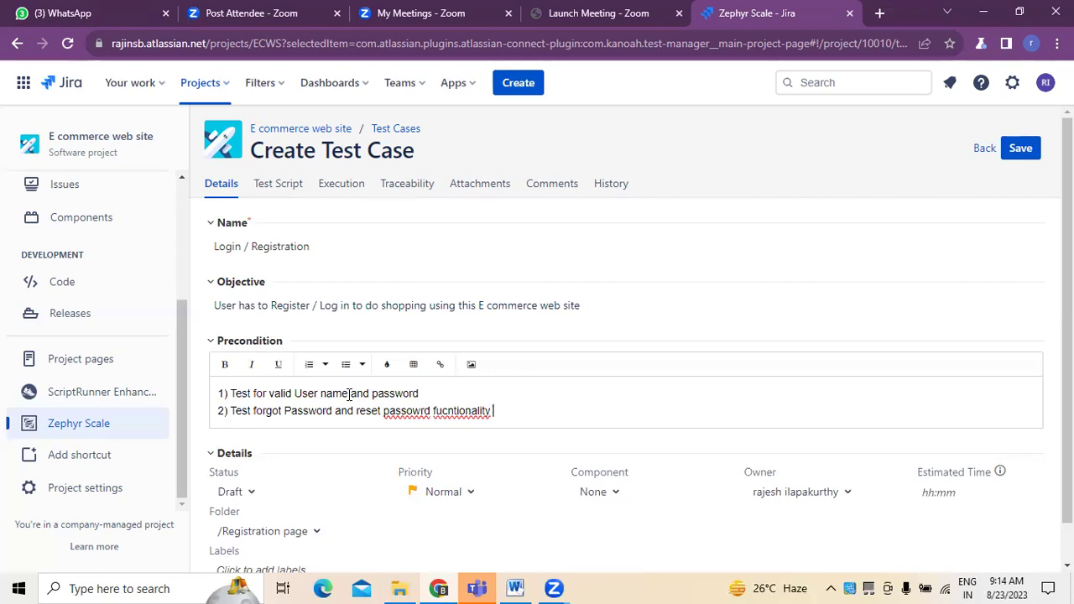
{"action": "right_click", "coordinate": [394, 410]}
{"action": "left_click", "coordinate": [450, 185]}
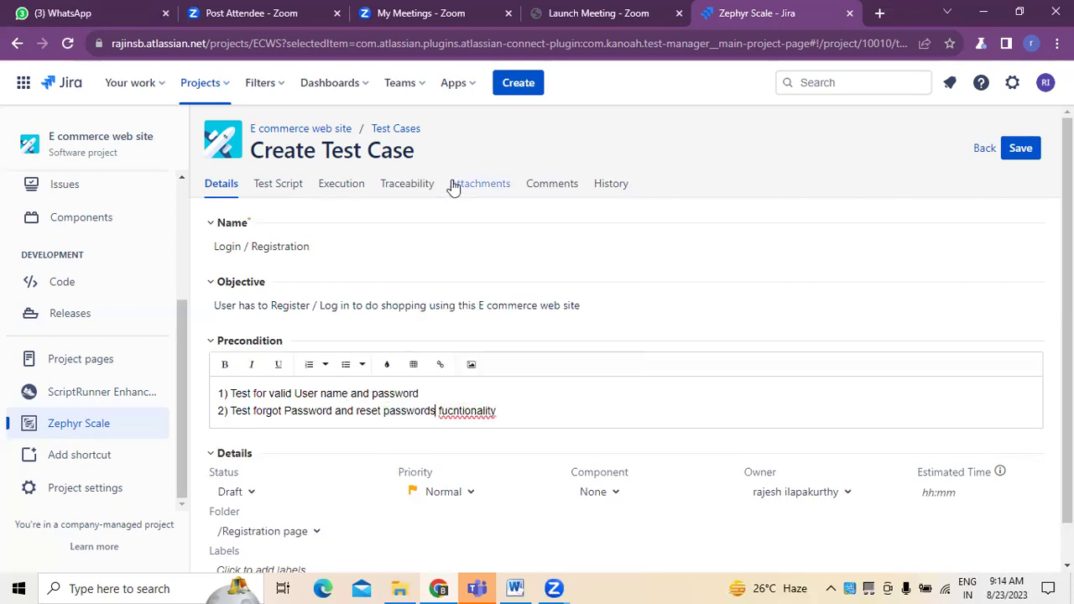
{"action": "key", "text": "BackSpace"}
{"action": "right_click", "coordinate": [460, 410]}
{"action": "left_click", "coordinate": [514, 220]}
{"action": "key", "text": "Return"}
{"action": "type", "text": "3)"}
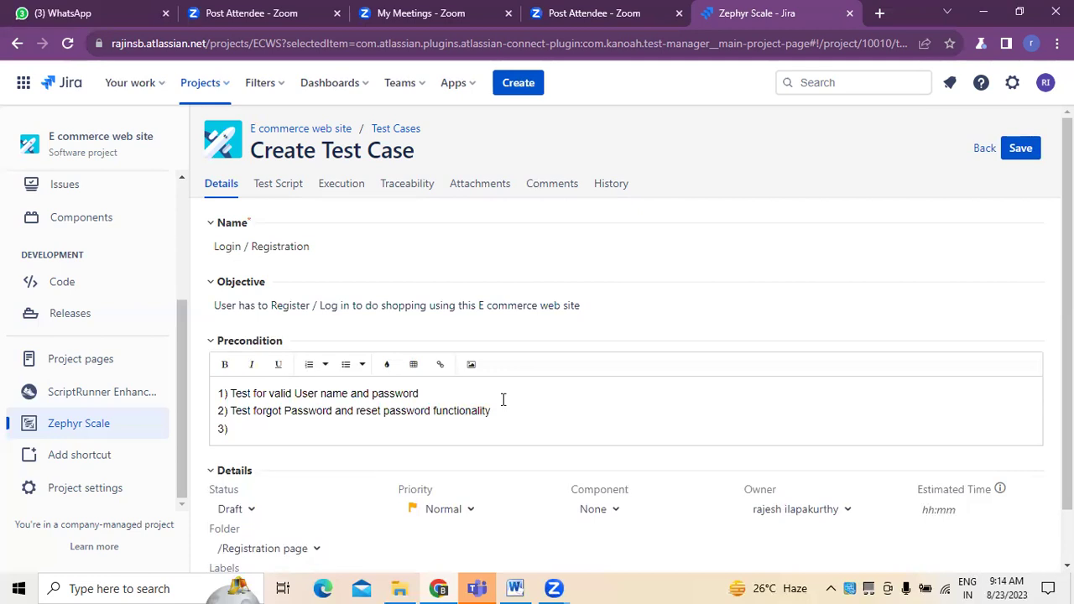
Step: Write precondition 3) 'validate if user is registered or not and if not, provide an option to create an account'
{"action": "type", "text": "validate if user"}
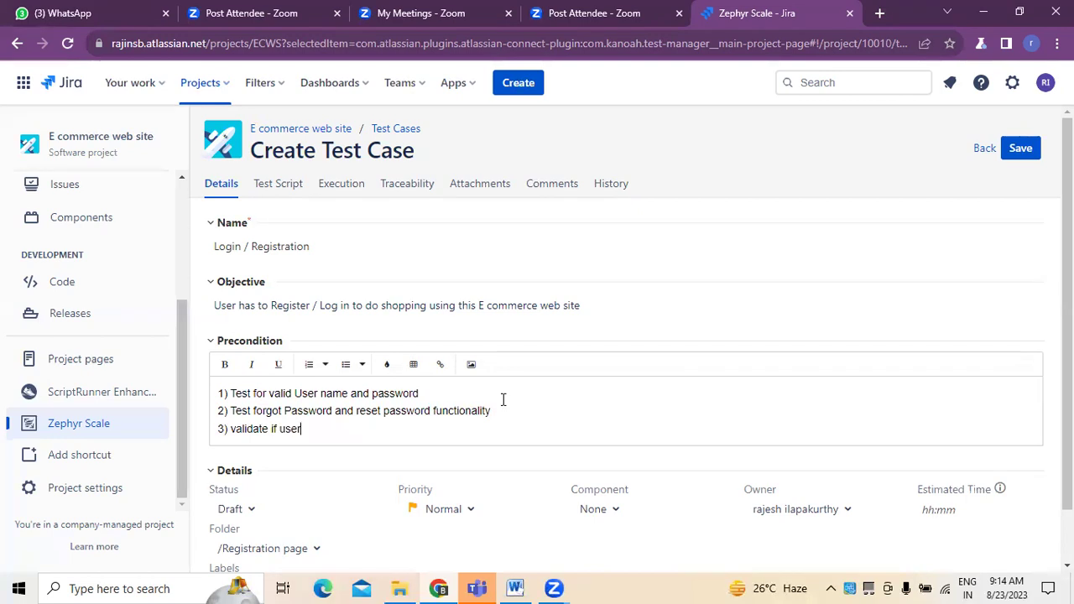
{"action": "type", "text": " is regsitered"}
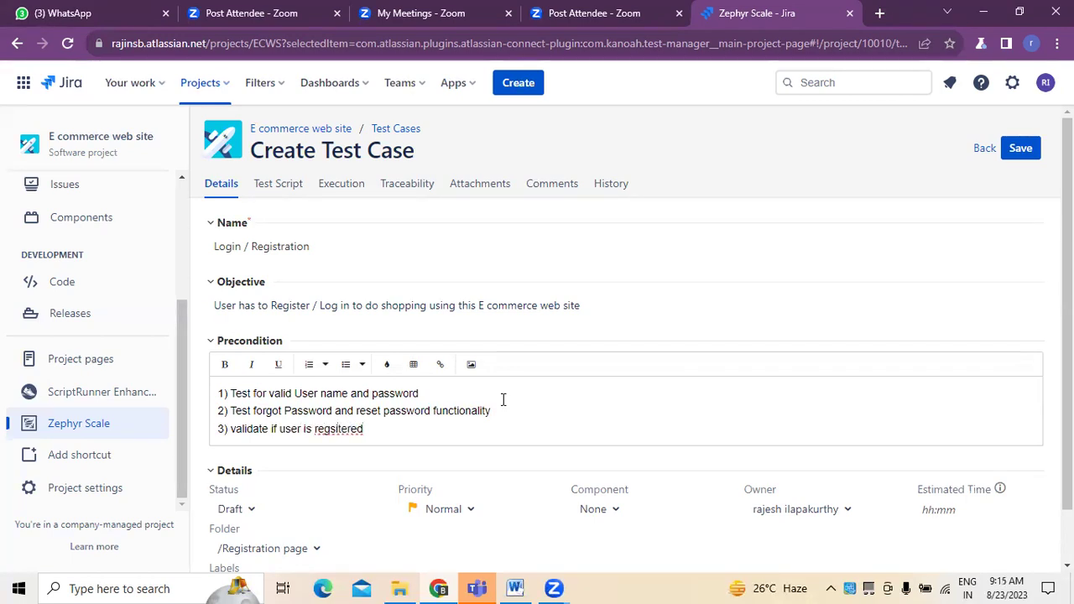
{"action": "type", "text": " or not"}
{"action": "right_click", "coordinate": [336, 429]}
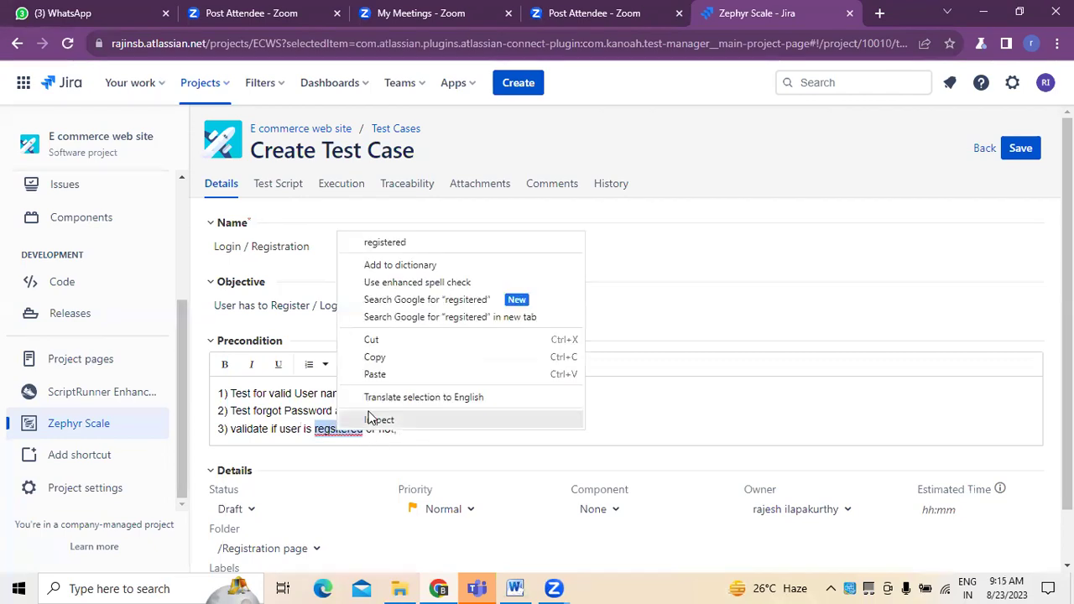
{"action": "left_click", "coordinate": [384, 242]}
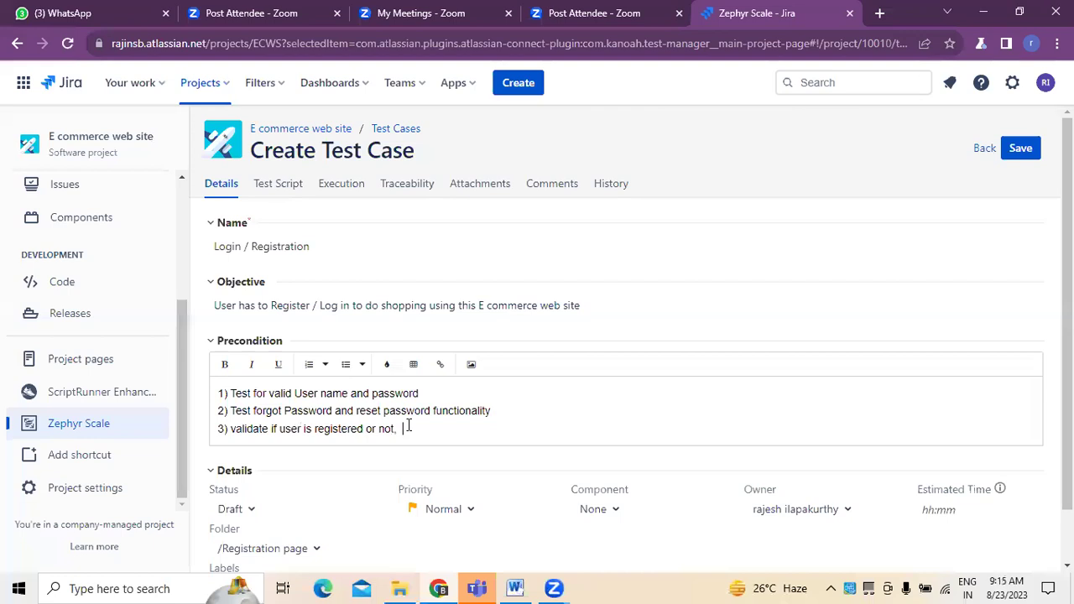
{"action": "type", "text": "and if not"}
{"action": "type", "text": ","}
{"action": "type", "text": " provide an "}
{"action": "type", "text": "option"}
{"action": "type", "text": " to craete"}
{"action": "key", "text": "BackSpace"}
{"action": "key", "text": "BackSpace"}
{"action": "key", "text": "BackSpace"}
{"action": "key", "text": "BackSpace"}
{"action": "key", "text": "BackSpace"}
{"action": "key", "text": "BackSpace"}
{"action": "type", "text": "reate an account"}
{"action": "key", "text": "Return"}
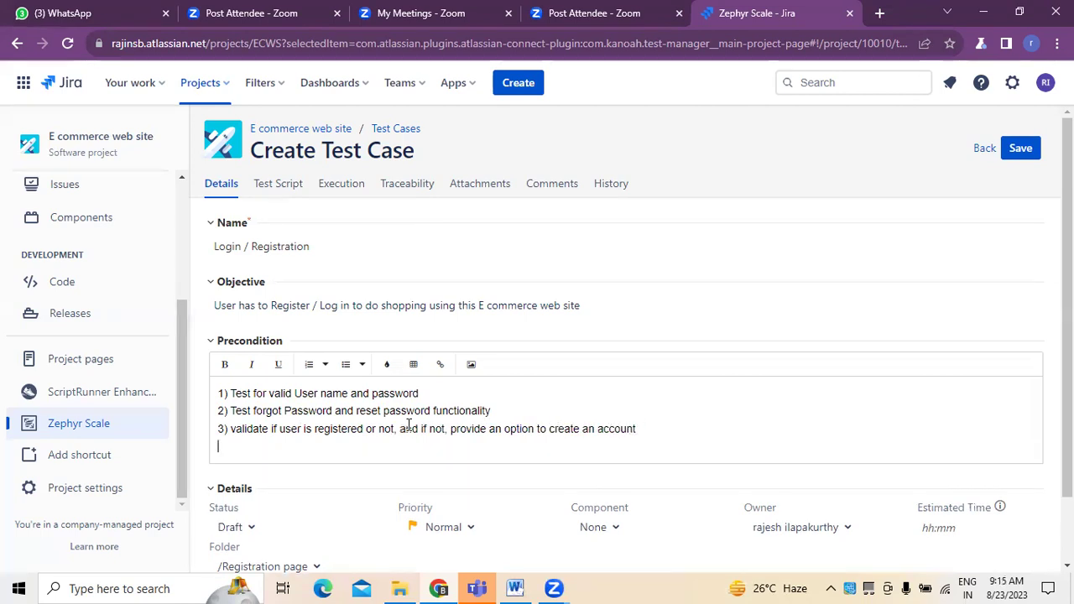
{"action": "type", "text": "4)"}
Step: Write precondition 4) 'show Login screen by default for registered User', fixing the 'Logoin' typo
{"action": "type", "text": "show LOgin screen"}
{"action": "key", "text": "BackSpace"}
{"action": "key", "text": "BackSpace"}
{"action": "key", "text": "BackSpace"}
{"action": "key", "text": "BackSpace"}
{"action": "key", "text": "BackSpace"}
{"action": "key", "text": "BackSpace"}
{"action": "key", "text": "BackSpace"}
{"action": "key", "text": "BackSpace"}
{"action": "key", "text": "BackSpace"}
{"action": "key", "text": "BackSpace"}
{"action": "key", "text": "BackSpace"}
{"action": "key", "text": "BackSpace"}
{"action": "type", "text": "ogoin screen by default for registered User"}
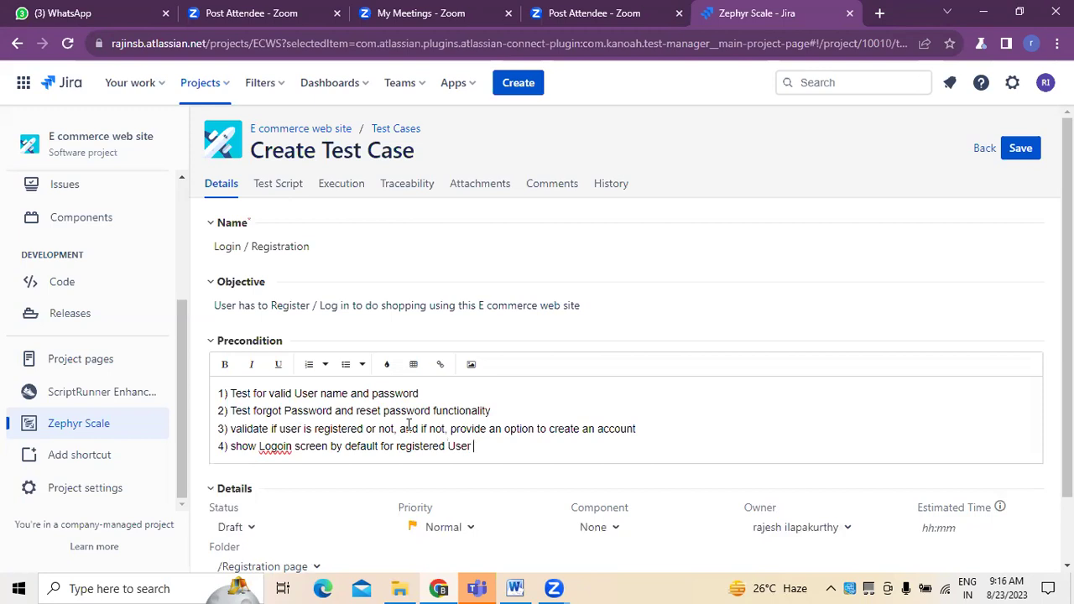
{"action": "left_click", "coordinate": [281, 446]}
{"action": "key", "text": "BackSpace"}
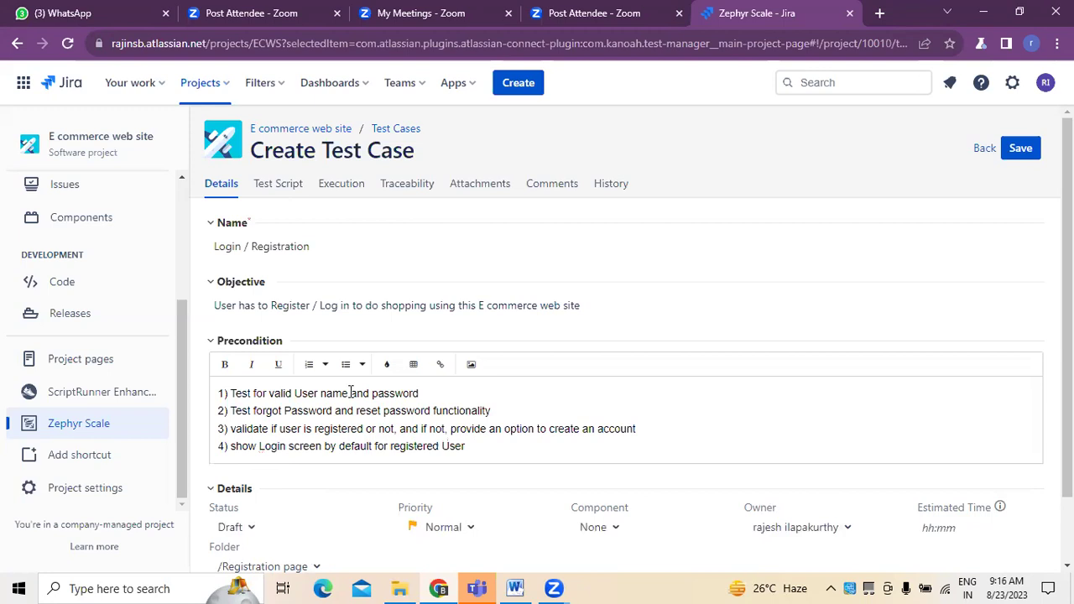
{"action": "left_click", "coordinate": [477, 448]}
Step: Add precondition 5) 'Test that all fields are Mandatory' with capitalised words, then close the editor
{"action": "key", "text": "Return"}
{"action": "type", "text": "5) "}
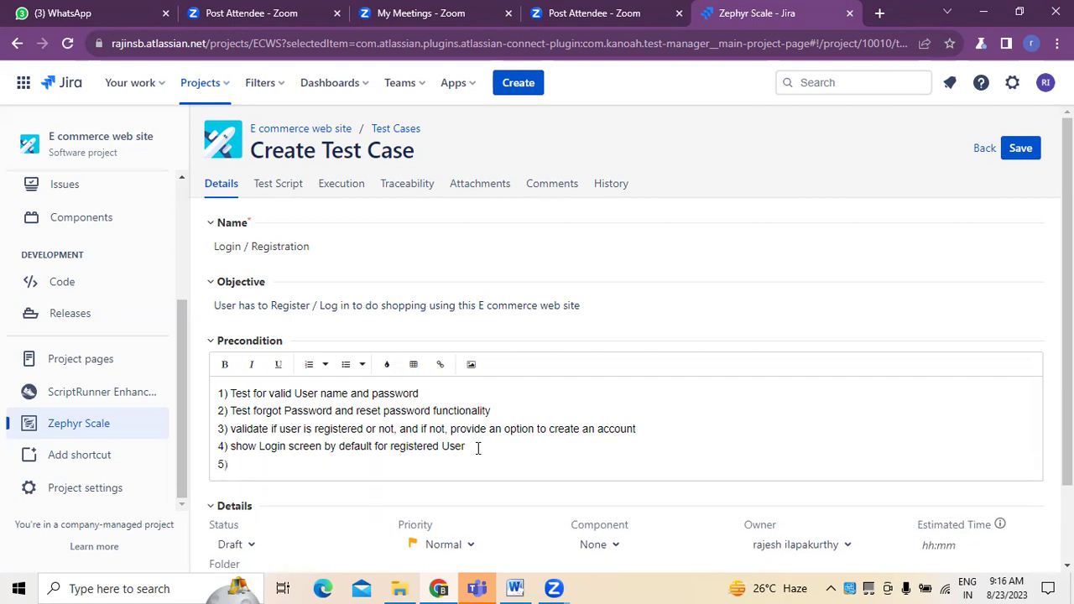
{"action": "type", "text": "test that all fields are mandatory"}
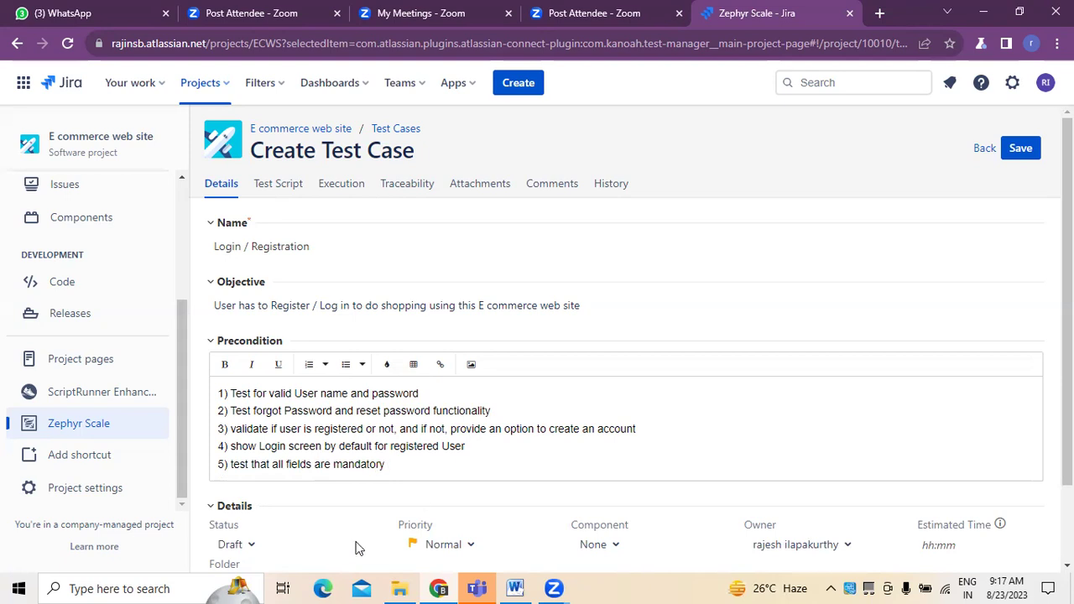
{"action": "left_click", "coordinate": [341, 465]}
{"action": "key", "text": "BackSpace"}
{"action": "type", "text": "M"}
{"action": "left_click", "coordinate": [233, 463]}
{"action": "key", "text": "Delete"}
{"action": "type", "text": "T"}
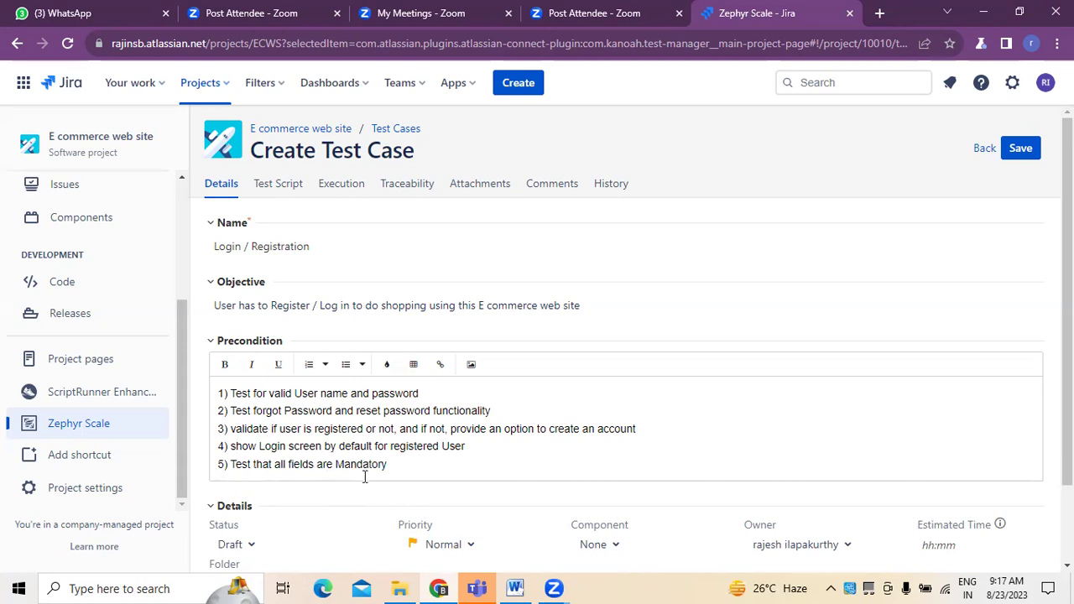
{"action": "left_click", "coordinate": [408, 466]}
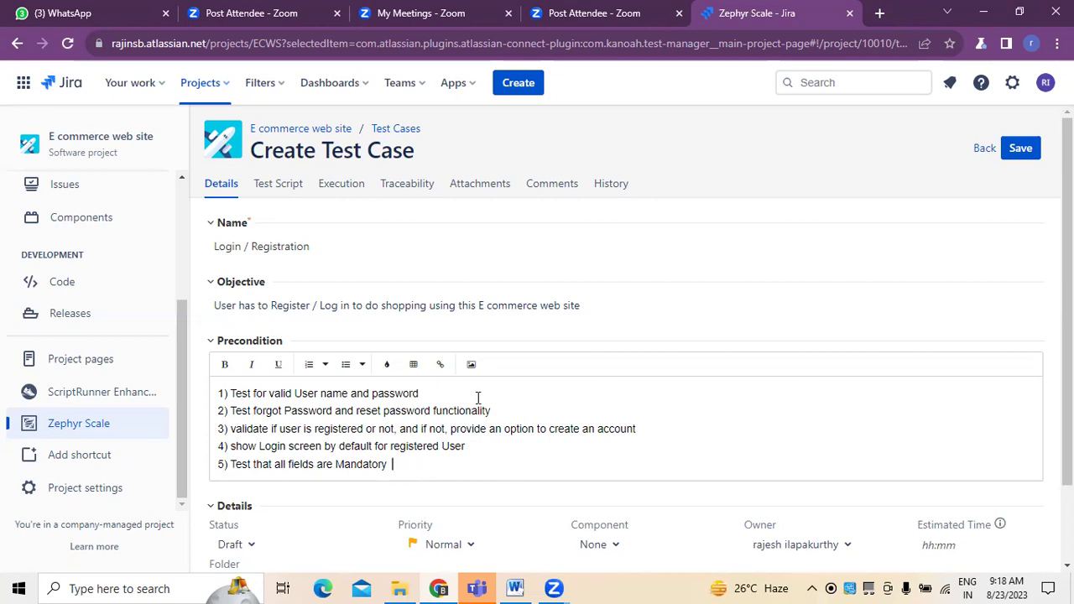
{"action": "left_click", "coordinate": [562, 236]}
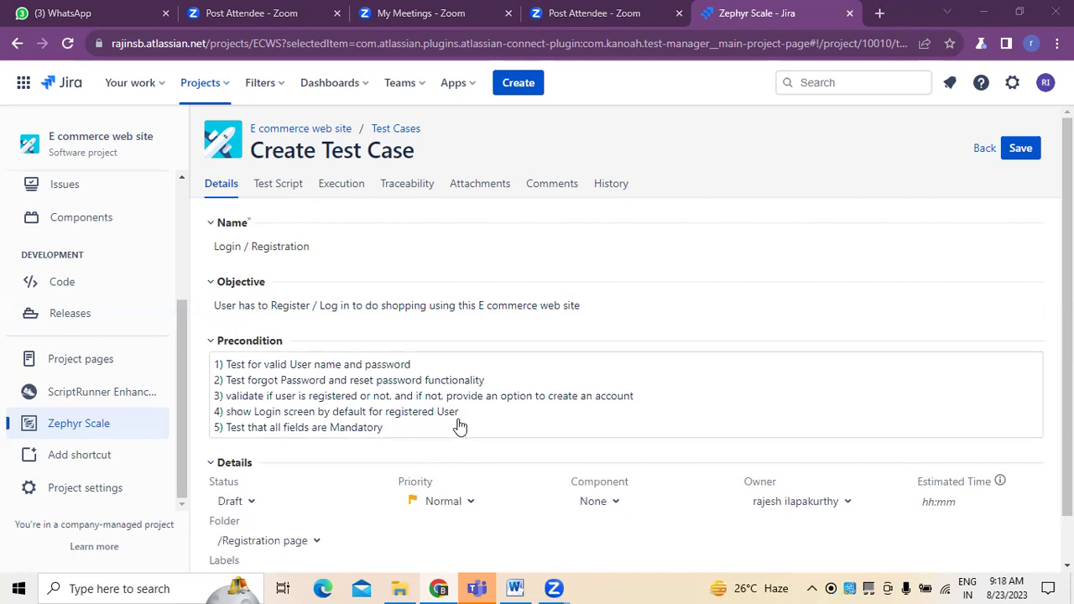
{"action": "scroll", "coordinate": [354, 431], "scroll_direction": "down", "scroll_amount": 1}
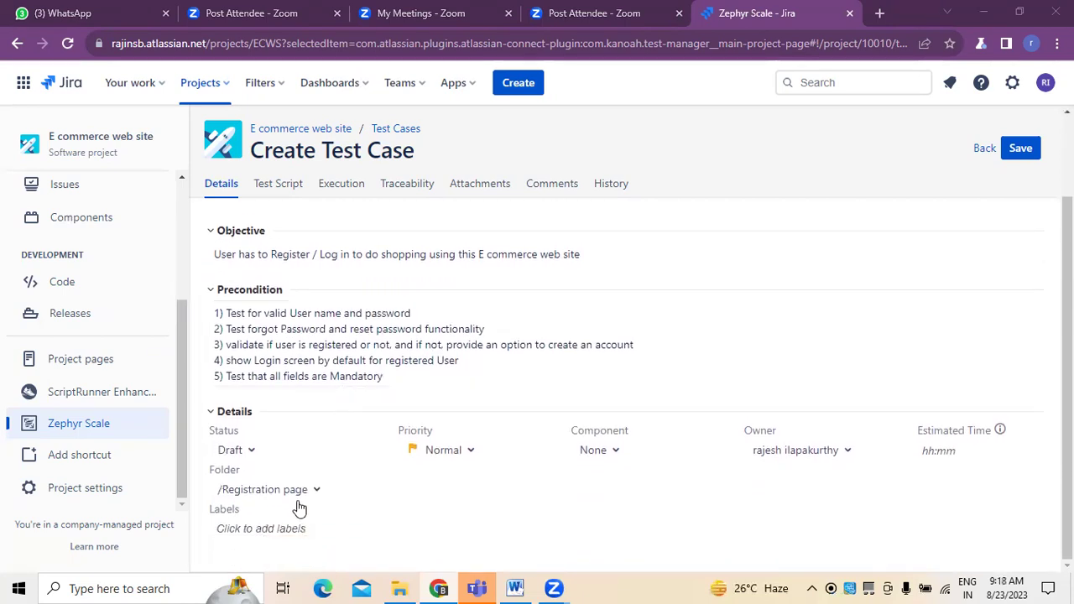
Step: Set Status to Approved and Priority to High, keeping Component as None and the current Owner
{"action": "left_click", "coordinate": [249, 458]}
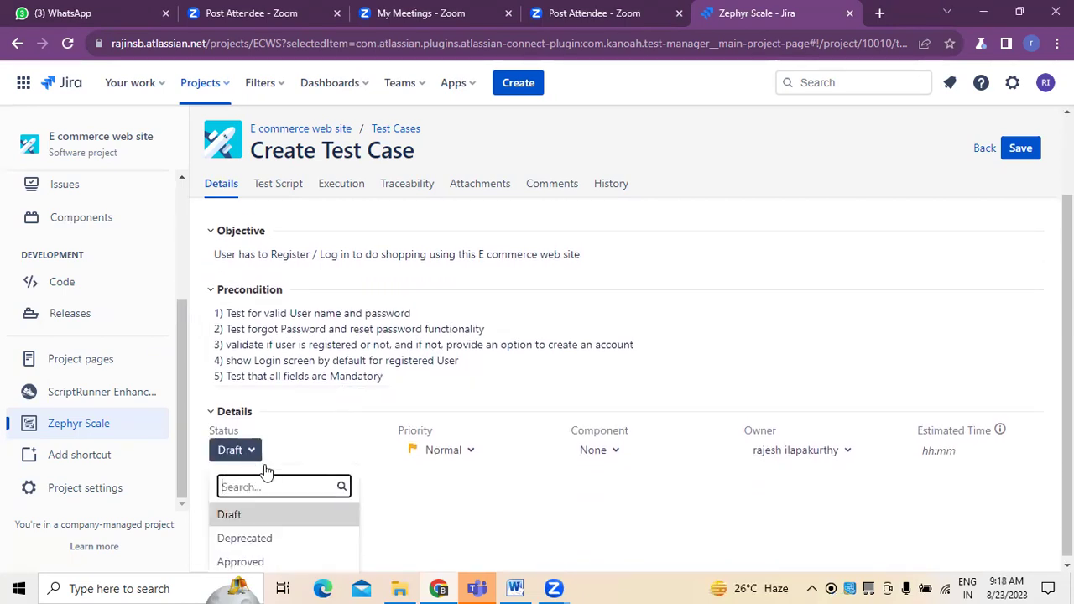
{"action": "left_click", "coordinate": [243, 562]}
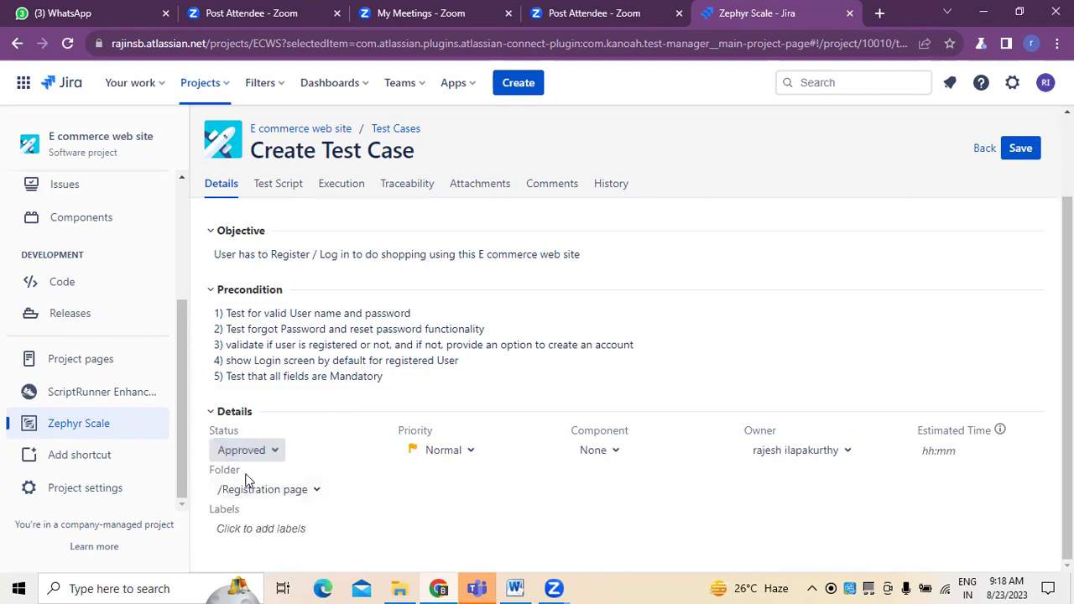
{"action": "left_click", "coordinate": [471, 458]}
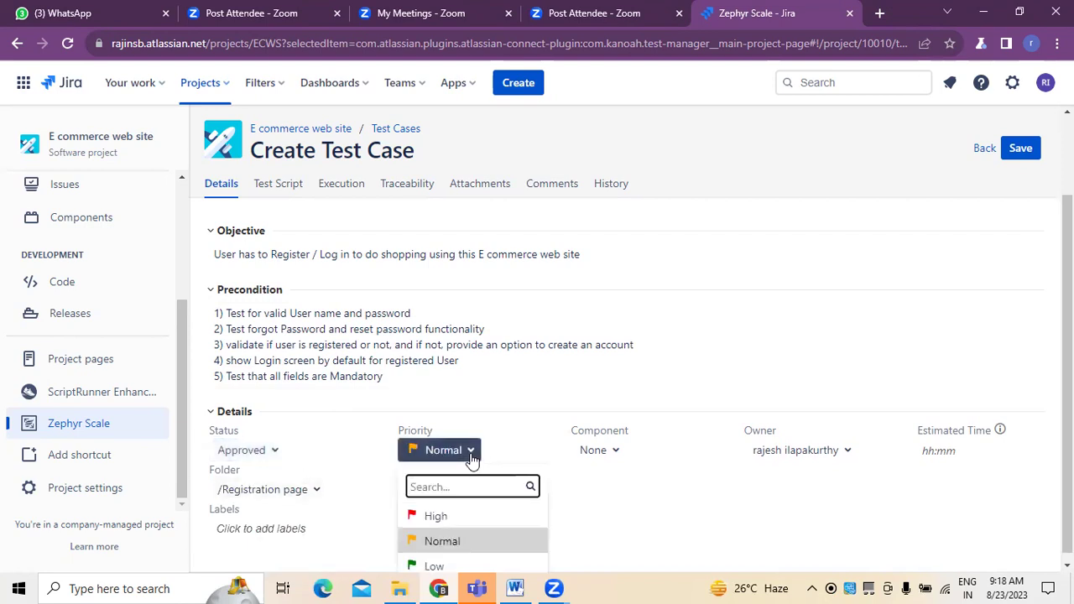
{"action": "left_click", "coordinate": [436, 517]}
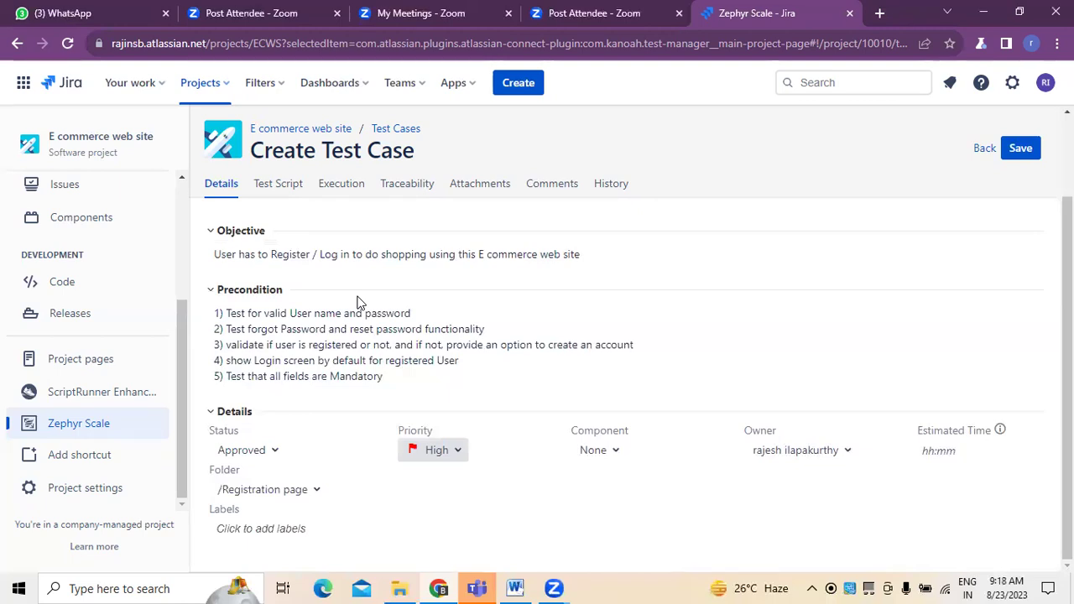
{"action": "left_click", "coordinate": [617, 454]}
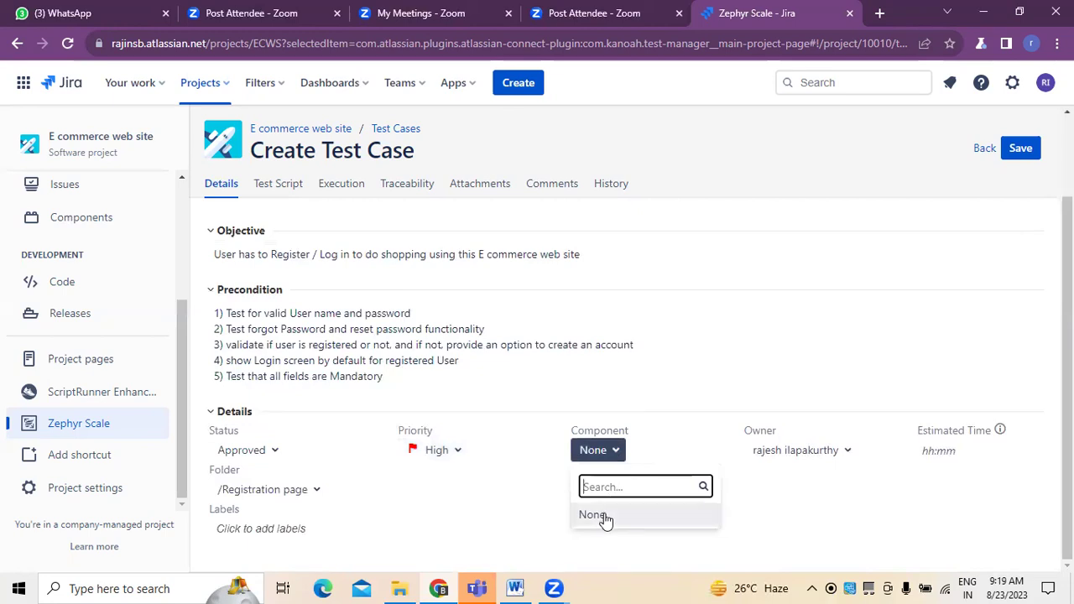
{"action": "left_click", "coordinate": [607, 451]}
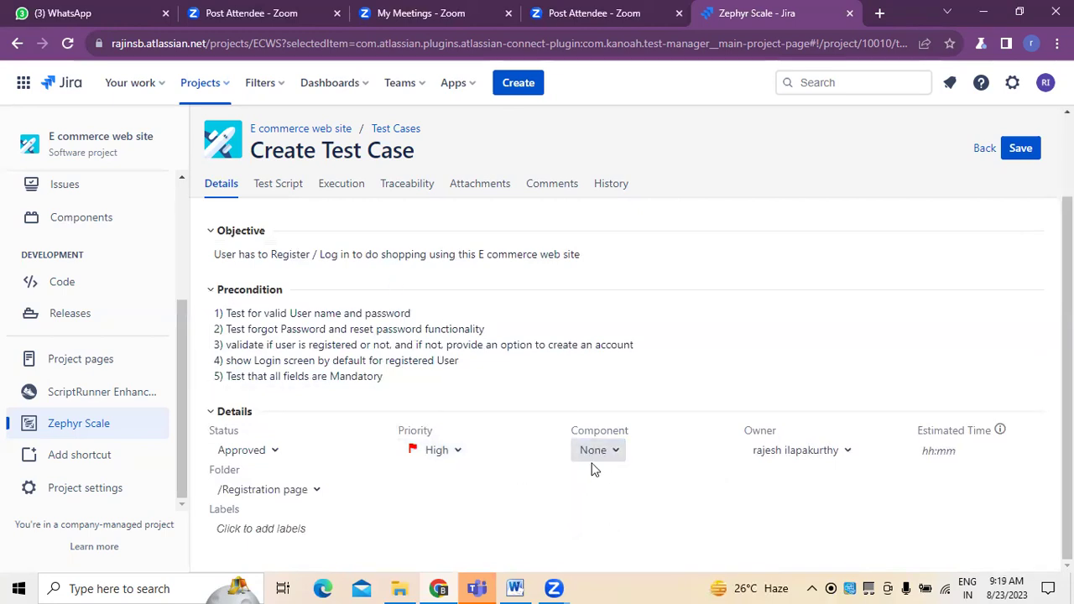
{"action": "left_click", "coordinate": [847, 454]}
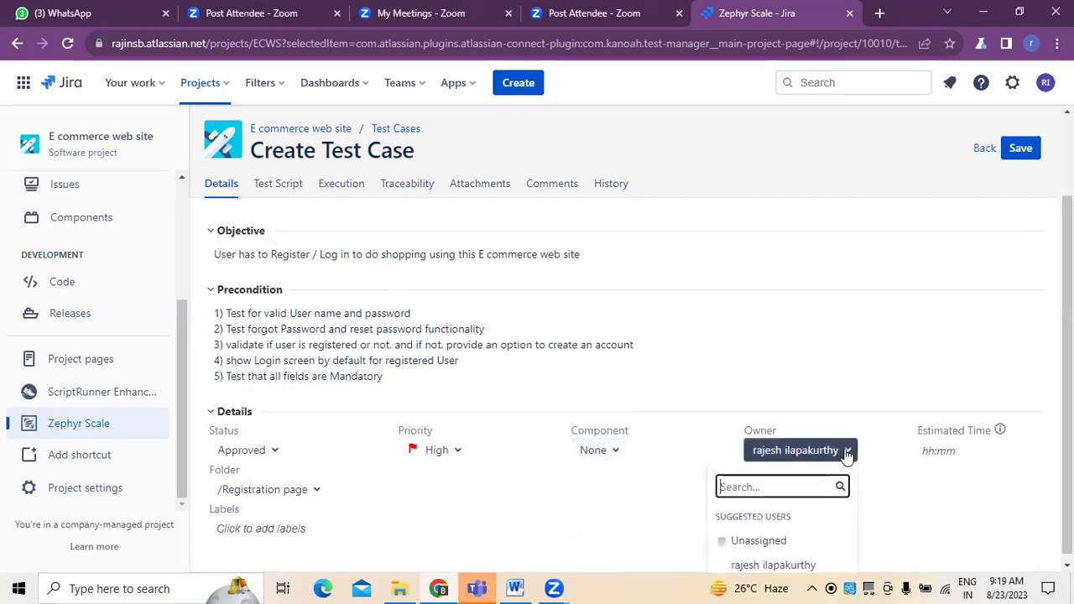
{"action": "left_click", "coordinate": [812, 566]}
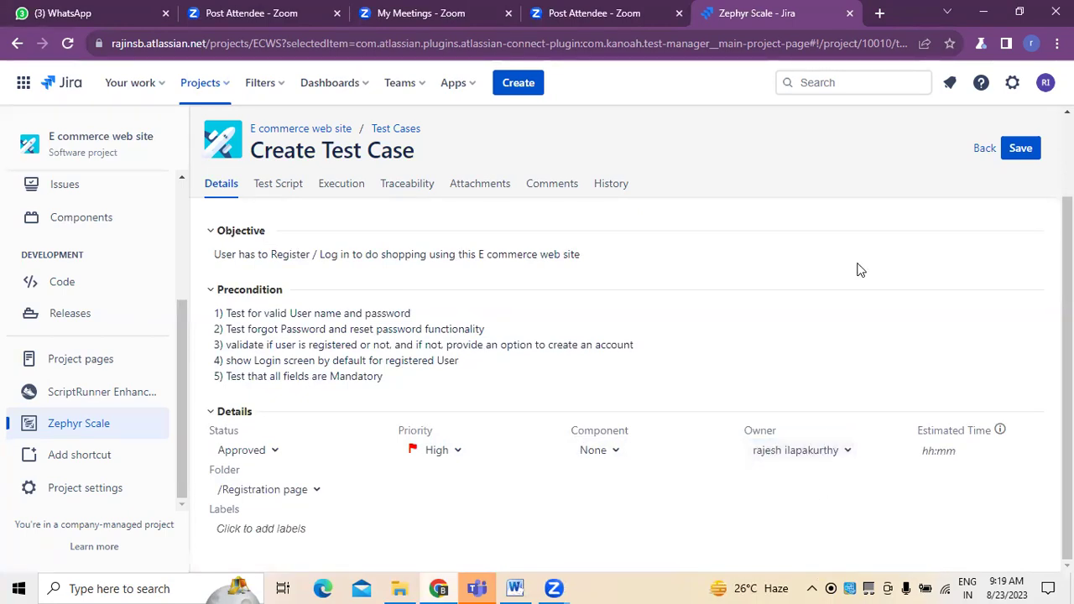
{"action": "left_click", "coordinate": [942, 451]}
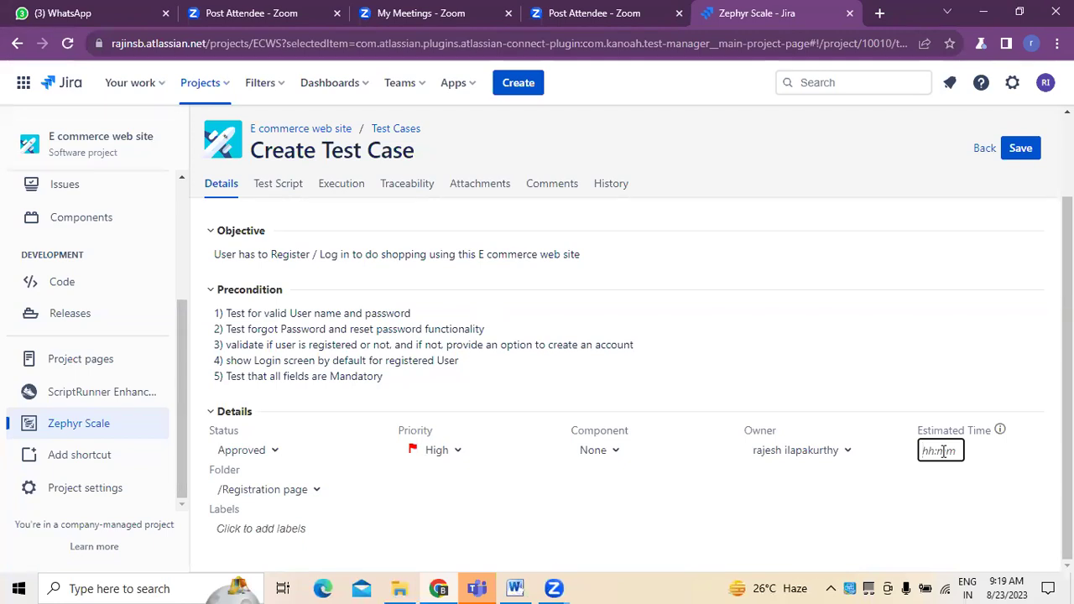
Step: Enter an Estimated Time of 03:00 and keep the folder as /Registration page
{"action": "type", "text": "03:00"}
{"action": "left_click", "coordinate": [878, 491]}
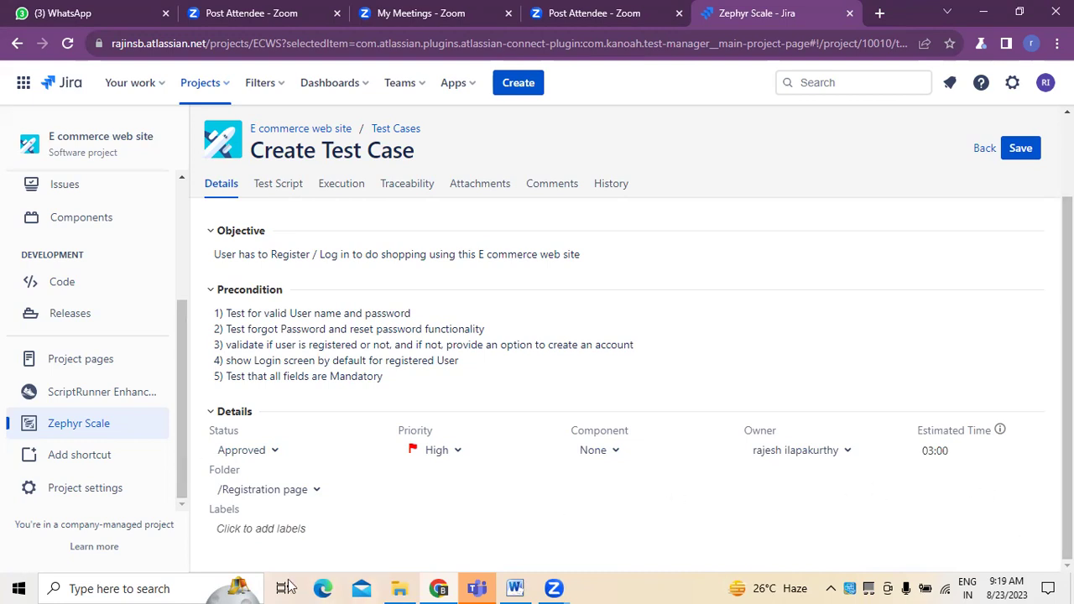
{"action": "left_click", "coordinate": [316, 492]}
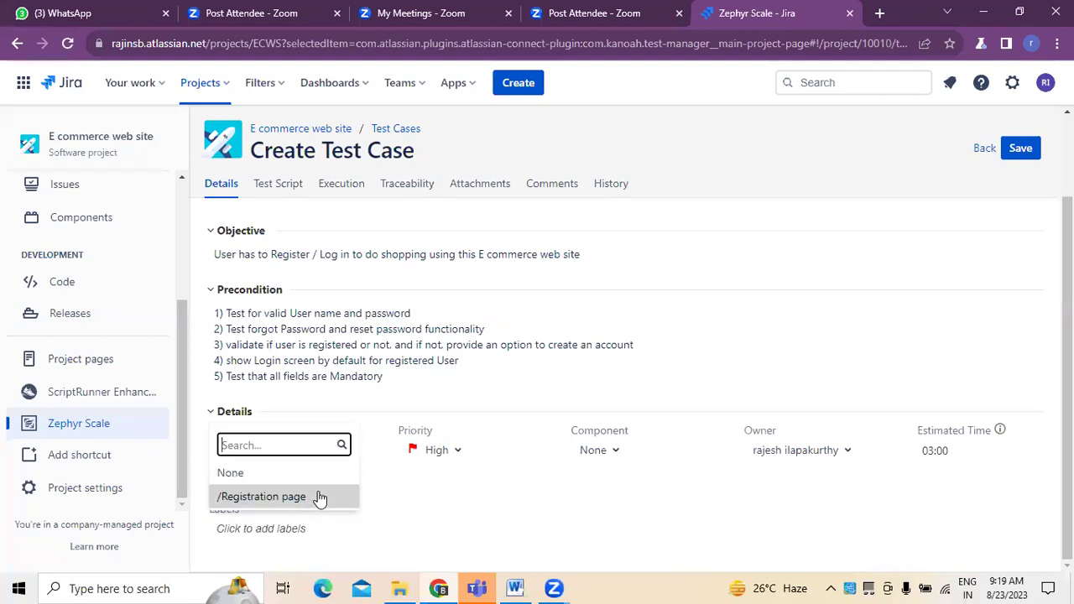
{"action": "left_click", "coordinate": [260, 498]}
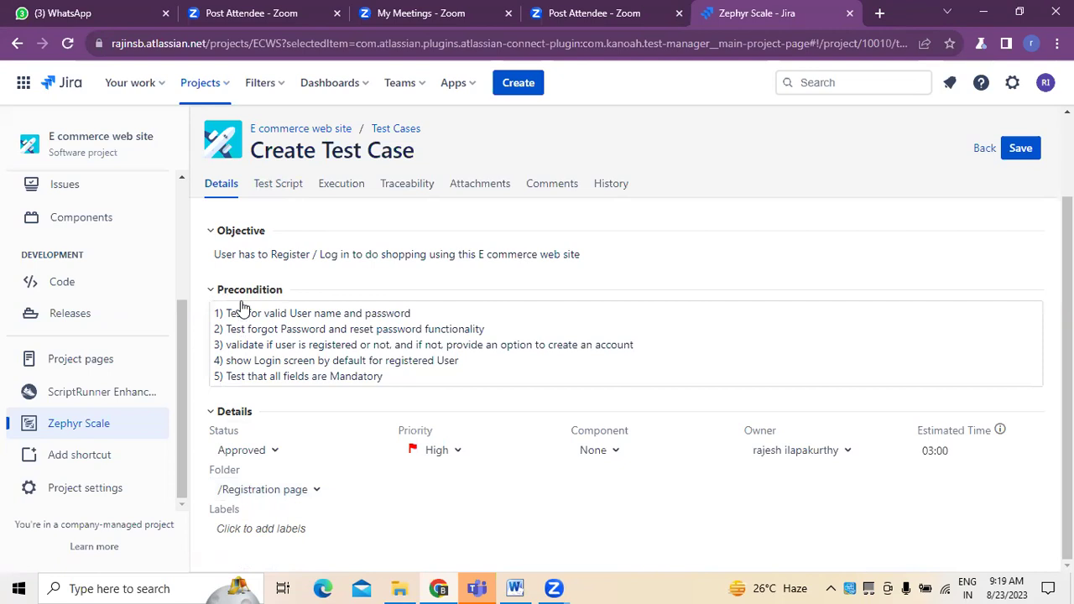
{"action": "scroll", "coordinate": [321, 263], "scroll_direction": "up", "scroll_amount": 1}
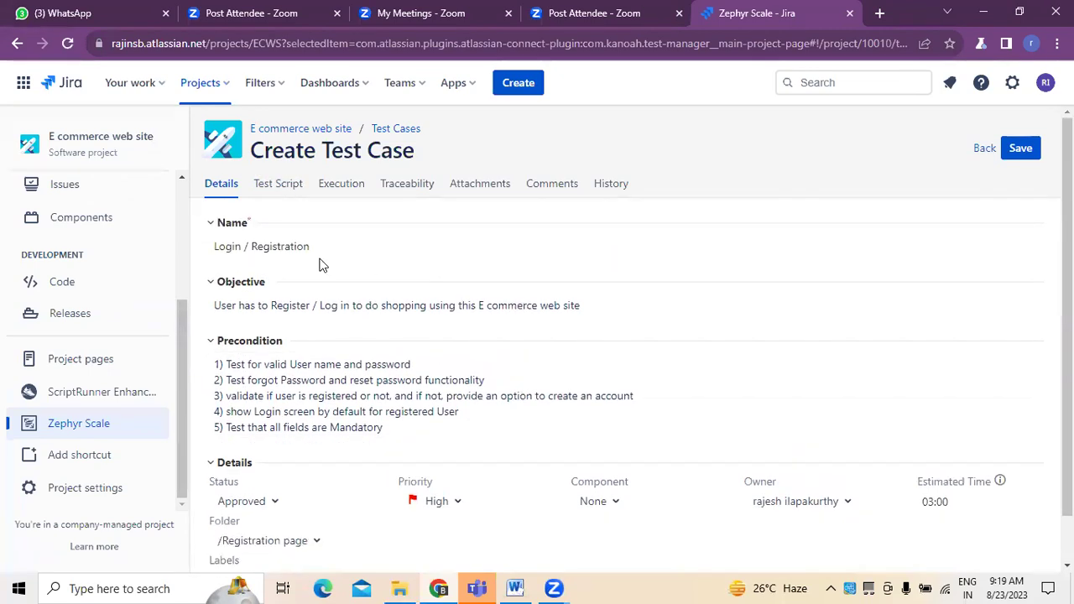
{"action": "scroll", "coordinate": [347, 277], "scroll_direction": "down", "scroll_amount": 1}
{"action": "scroll", "coordinate": [348, 277], "scroll_direction": "down", "scroll_amount": 1}
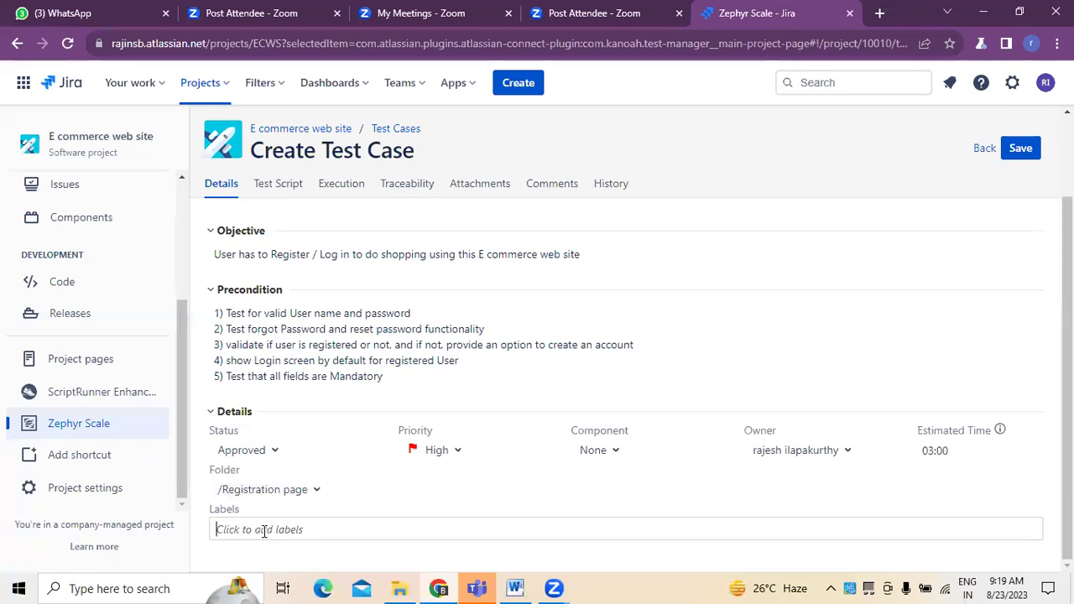
{"action": "scroll", "coordinate": [996, 291], "scroll_direction": "up", "scroll_amount": 1}
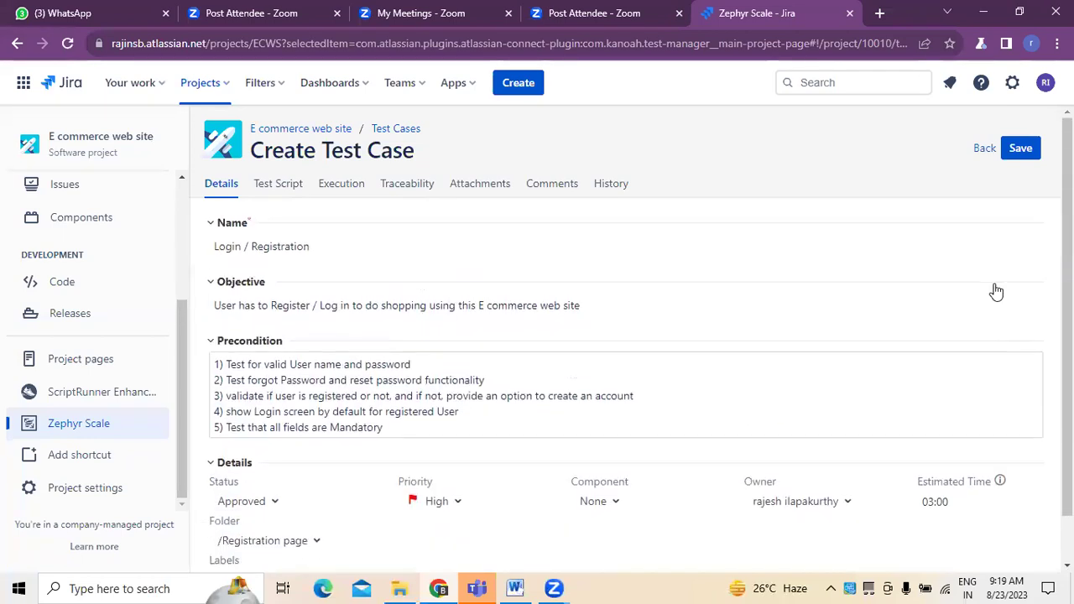
Step: Save test case ECWS-T7, reopen and save it again, then return to Zephyr Scale
{"action": "left_click", "coordinate": [1022, 154]}
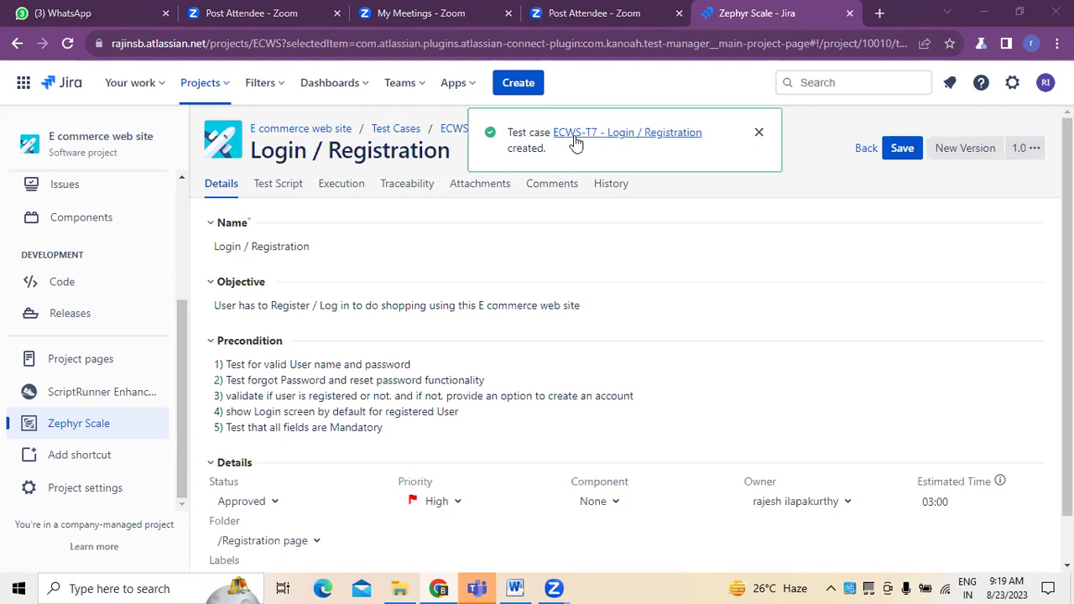
{"action": "left_click", "coordinate": [656, 134]}
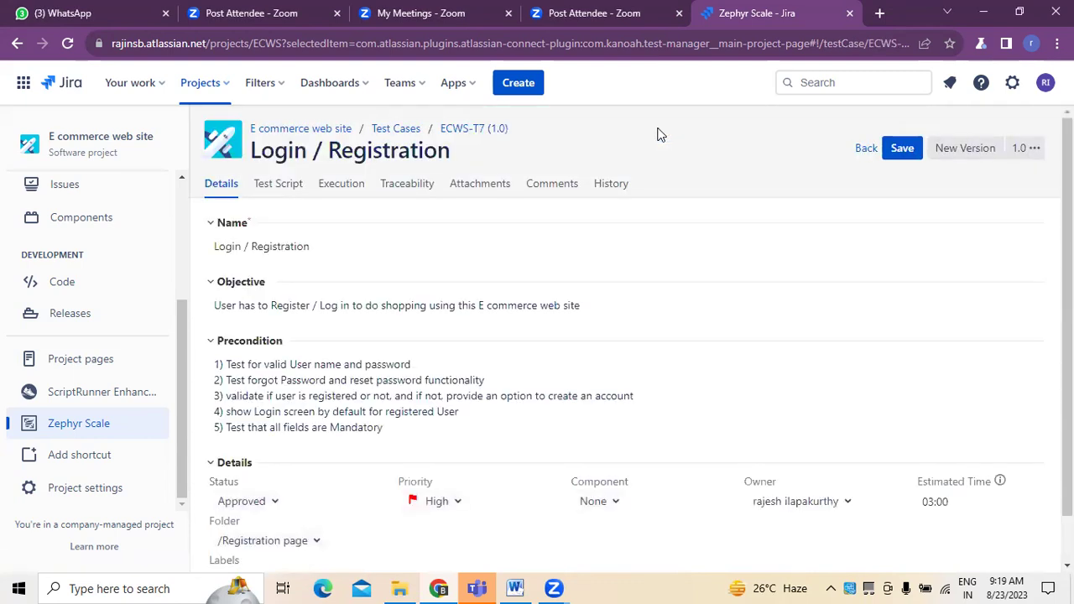
{"action": "left_click", "coordinate": [900, 151]}
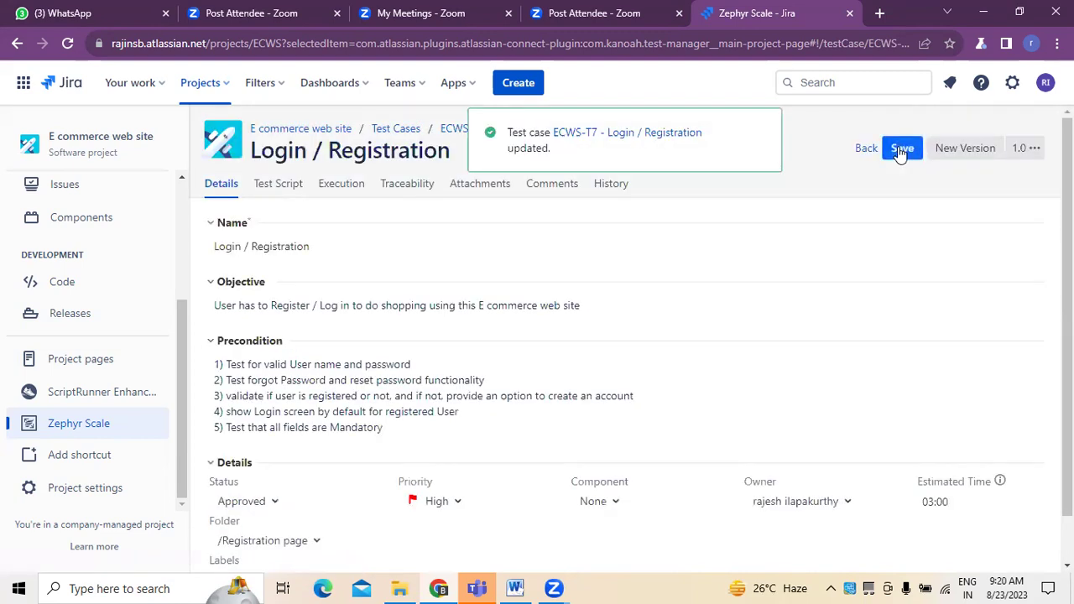
{"action": "left_click", "coordinate": [83, 428]}
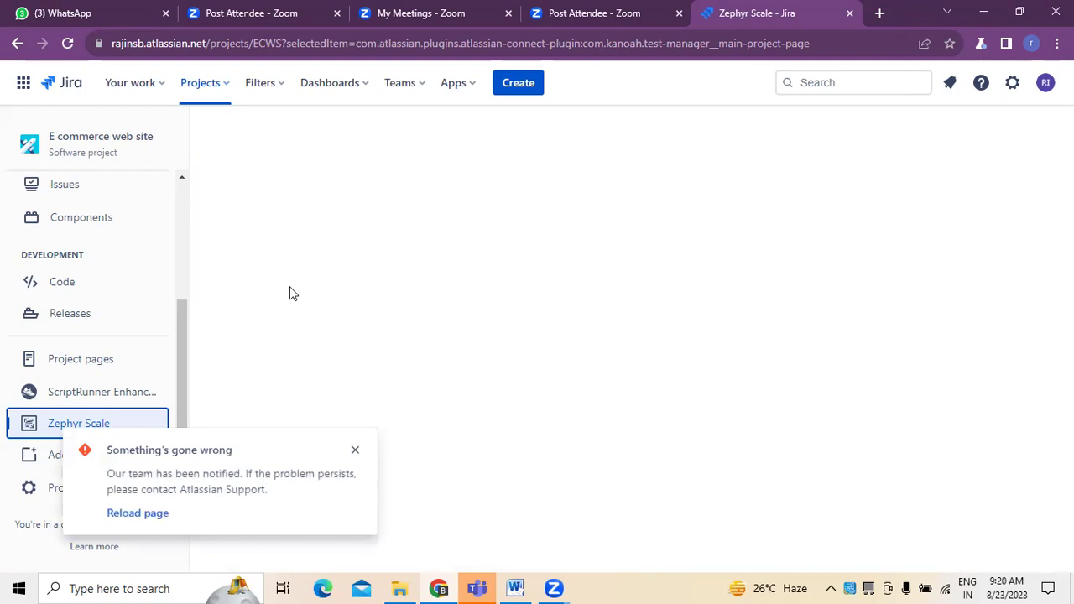
Step: Reload after the error and open Zephyr Scale's Test Cases list showing ECWS-T7 as Approved
{"action": "left_click", "coordinate": [137, 512]}
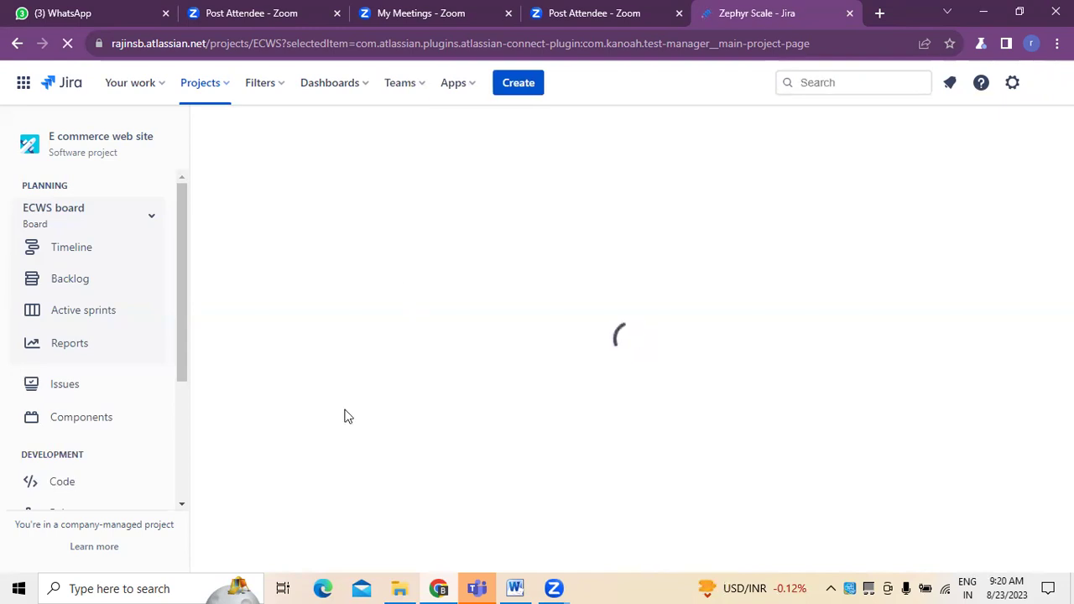
{"action": "left_click_drag", "start_coordinate": [182, 372], "coordinate": [184, 445]}
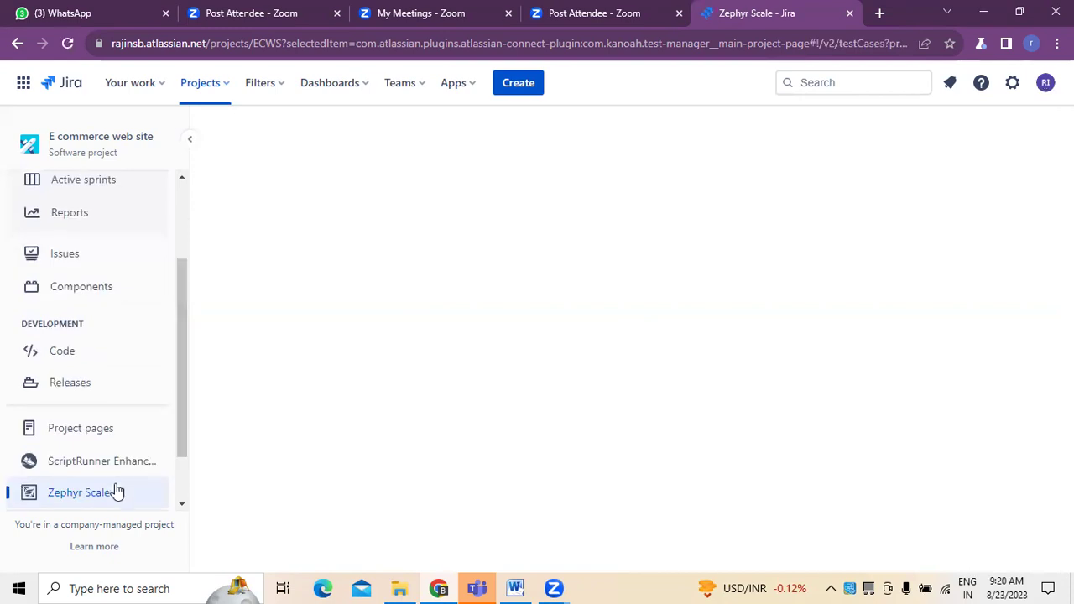
{"action": "left_click", "coordinate": [94, 495]}
{"action": "scroll", "coordinate": [92, 499], "scroll_direction": "down", "scroll_amount": 1}
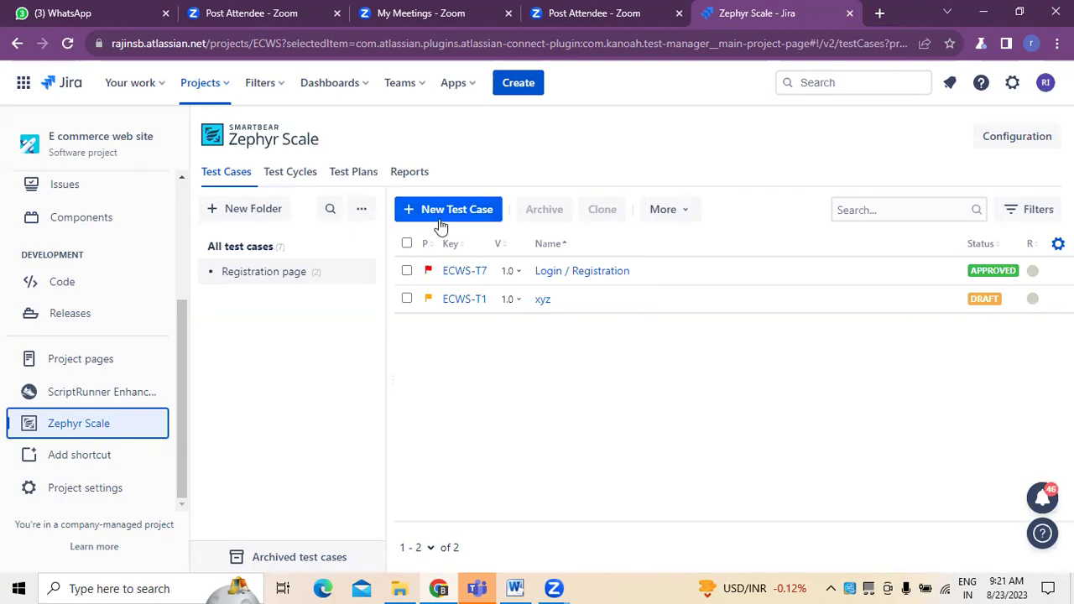
Step: Start bulk test case creation, then return to the All test cases list showing ECWS-T1 to ECWS-T7
{"action": "left_click", "coordinate": [687, 215]}
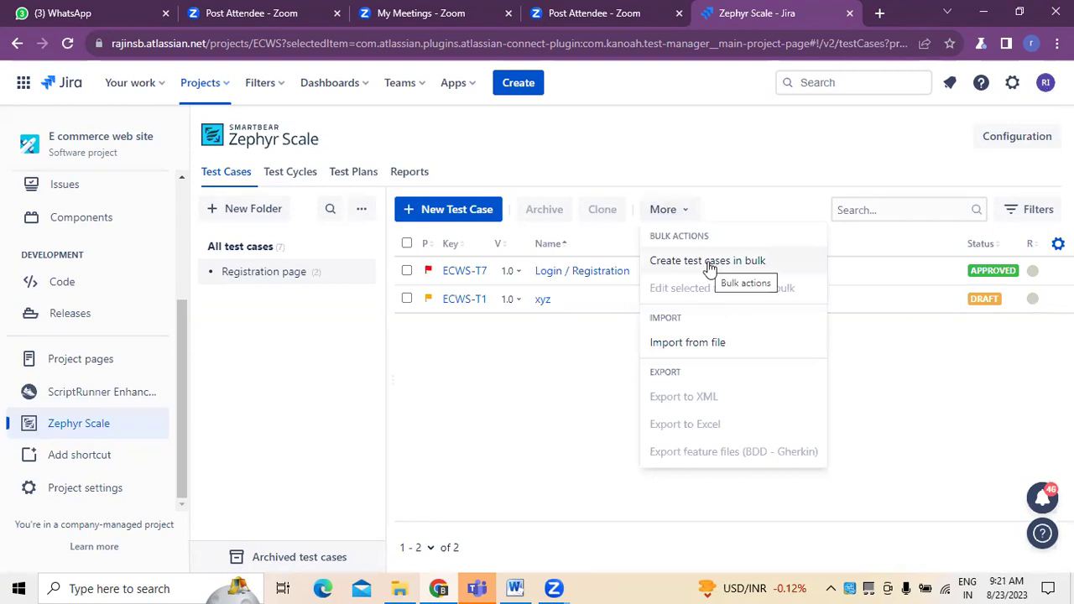
{"action": "left_click", "coordinate": [708, 264]}
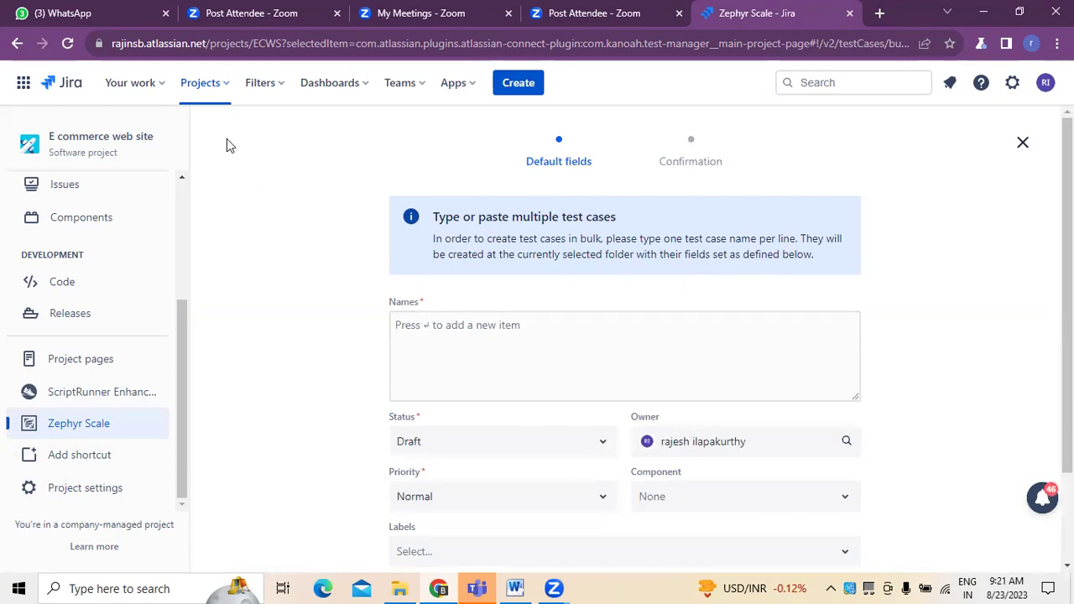
{"action": "left_click", "coordinate": [96, 432]}
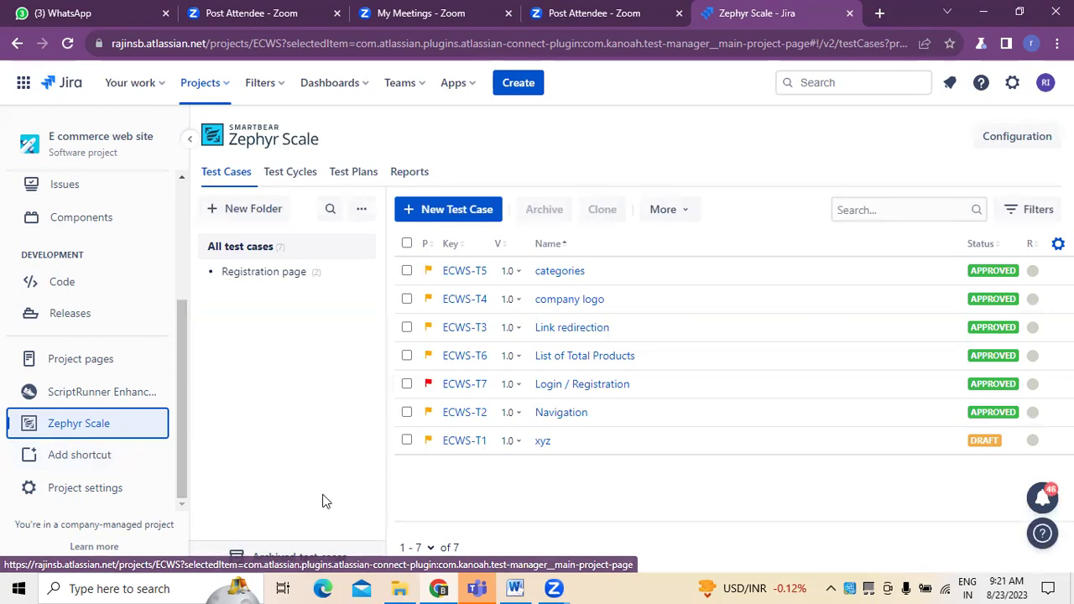
Step: Dismiss the More menu and open test case ECWS-T7 'Login / Registration' from the list
{"action": "left_click", "coordinate": [685, 211]}
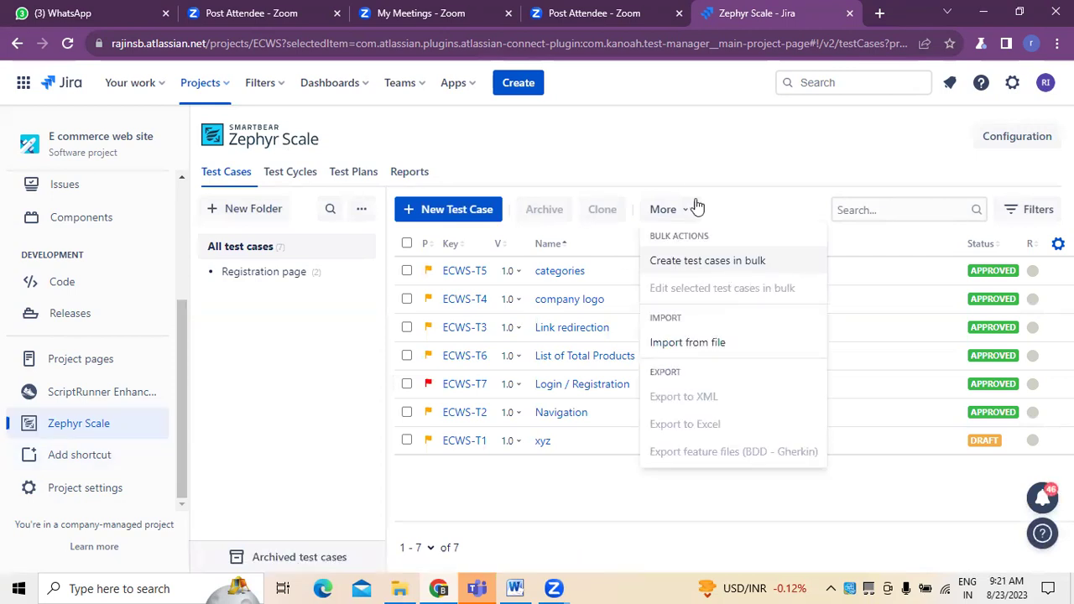
{"action": "left_click", "coordinate": [690, 158]}
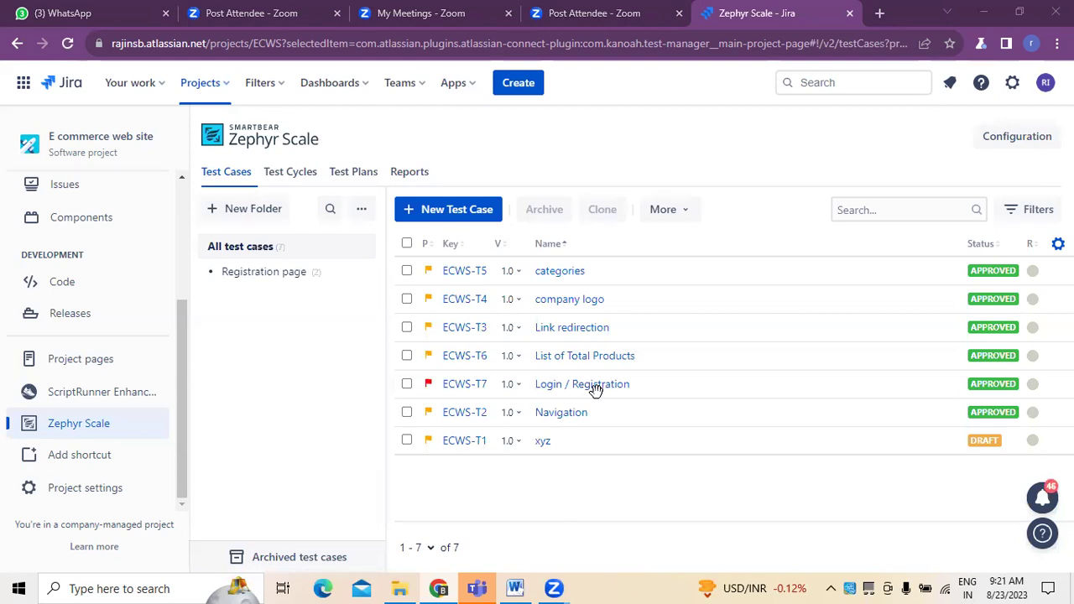
{"action": "left_click", "coordinate": [571, 391]}
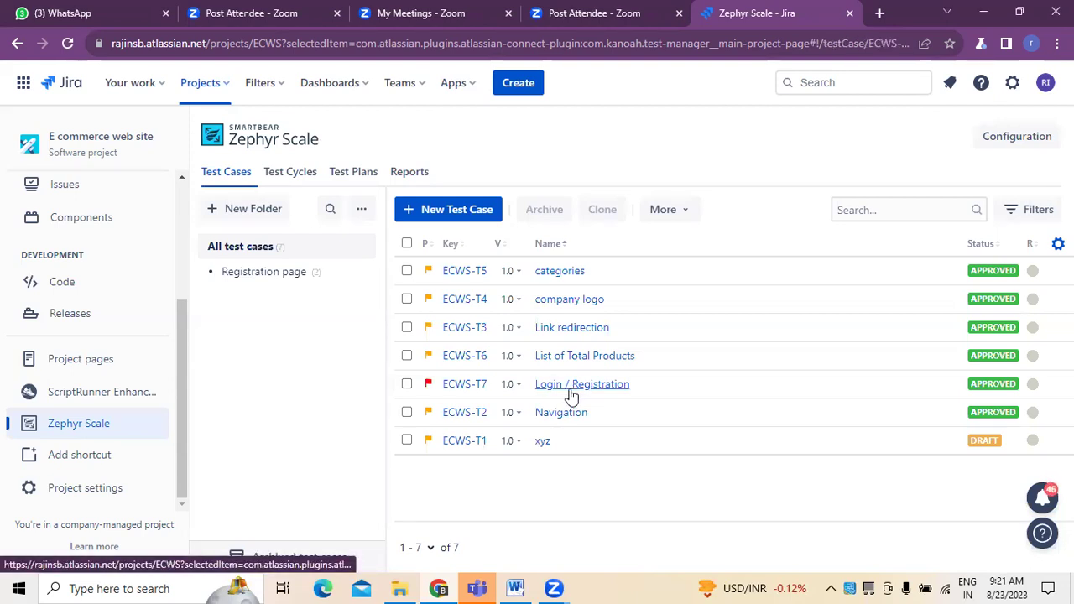